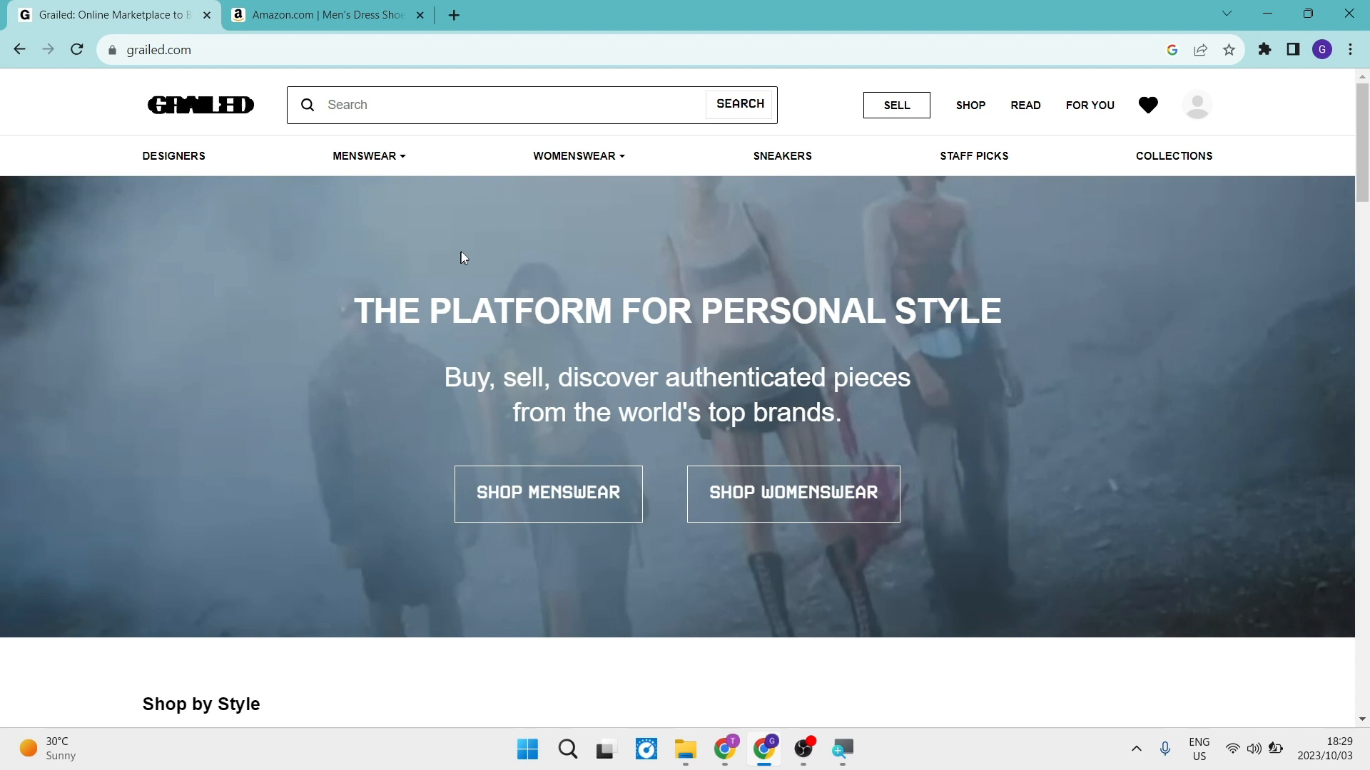
Open the Grailed seller page and start a new listing.
mouse_move(1197, 106)
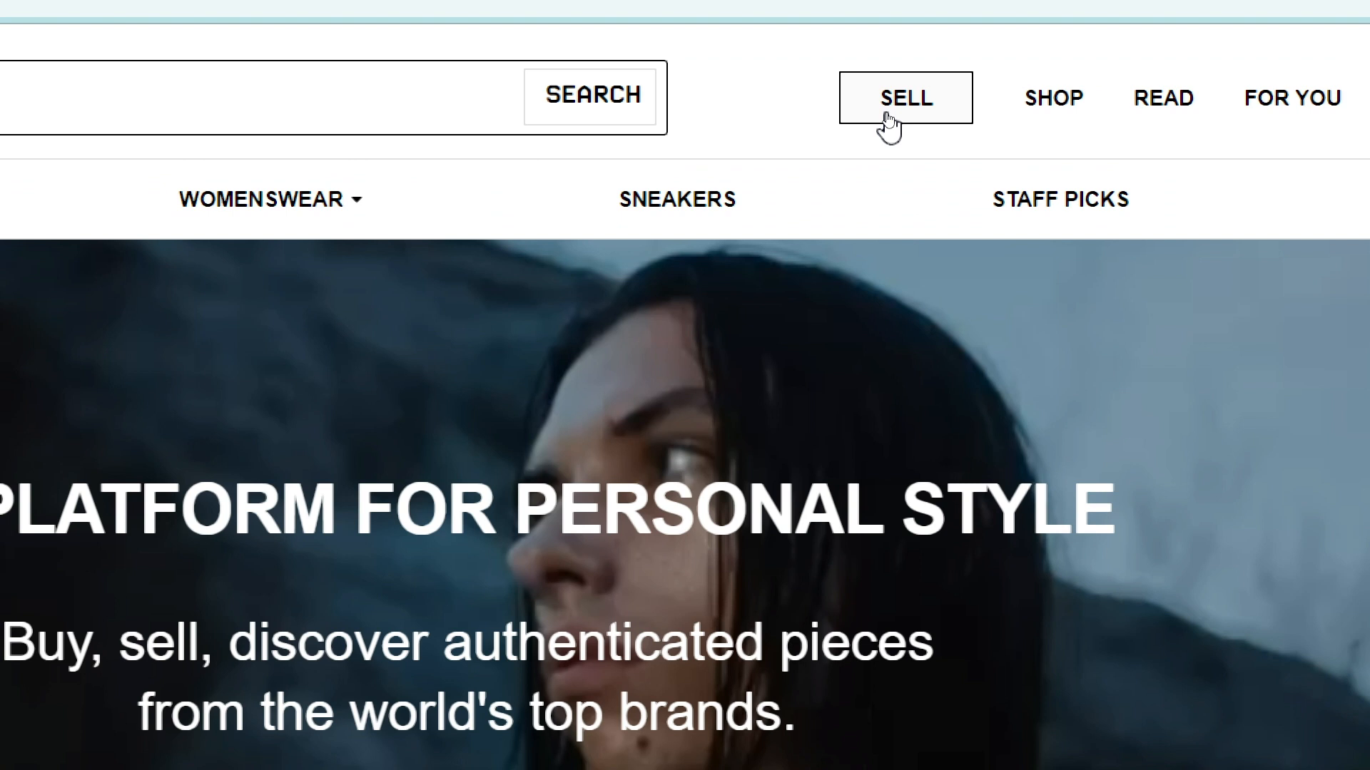
click(886, 114)
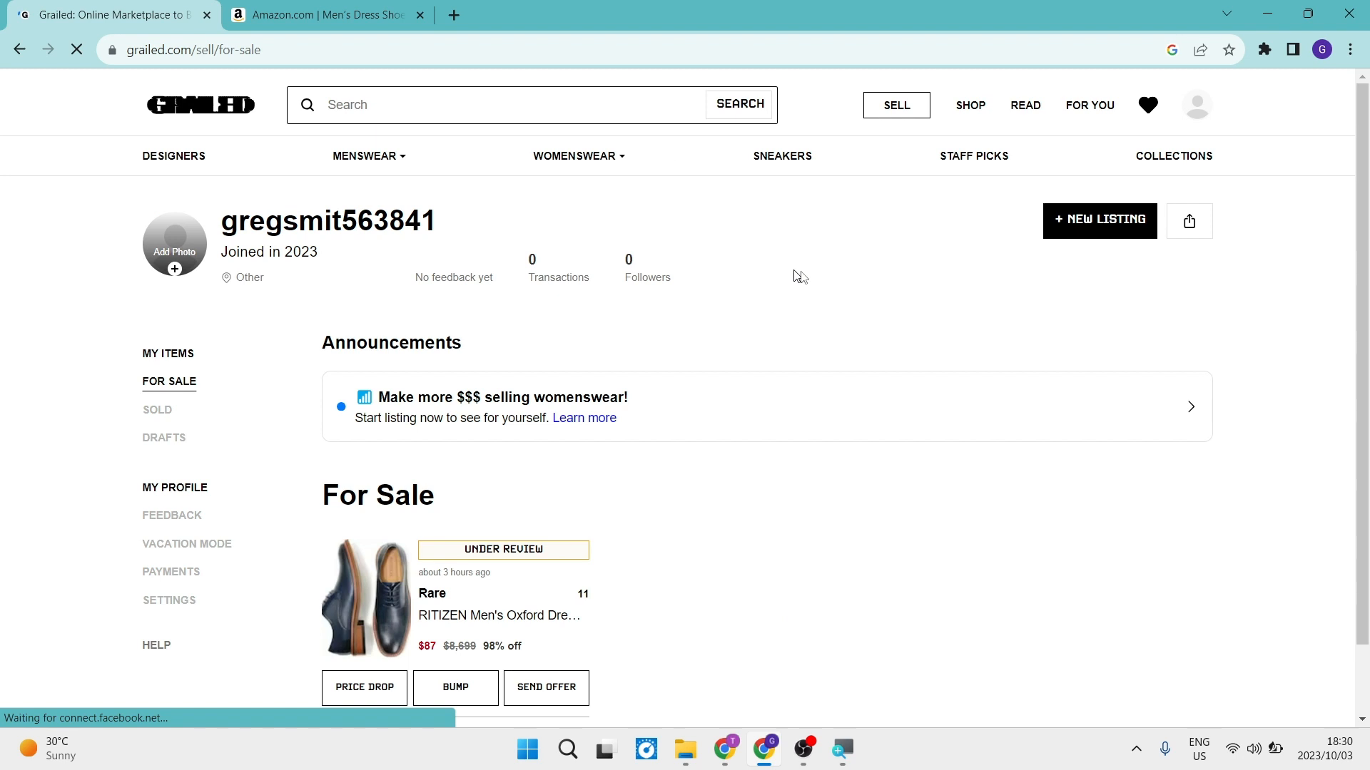
click(1063, 227)
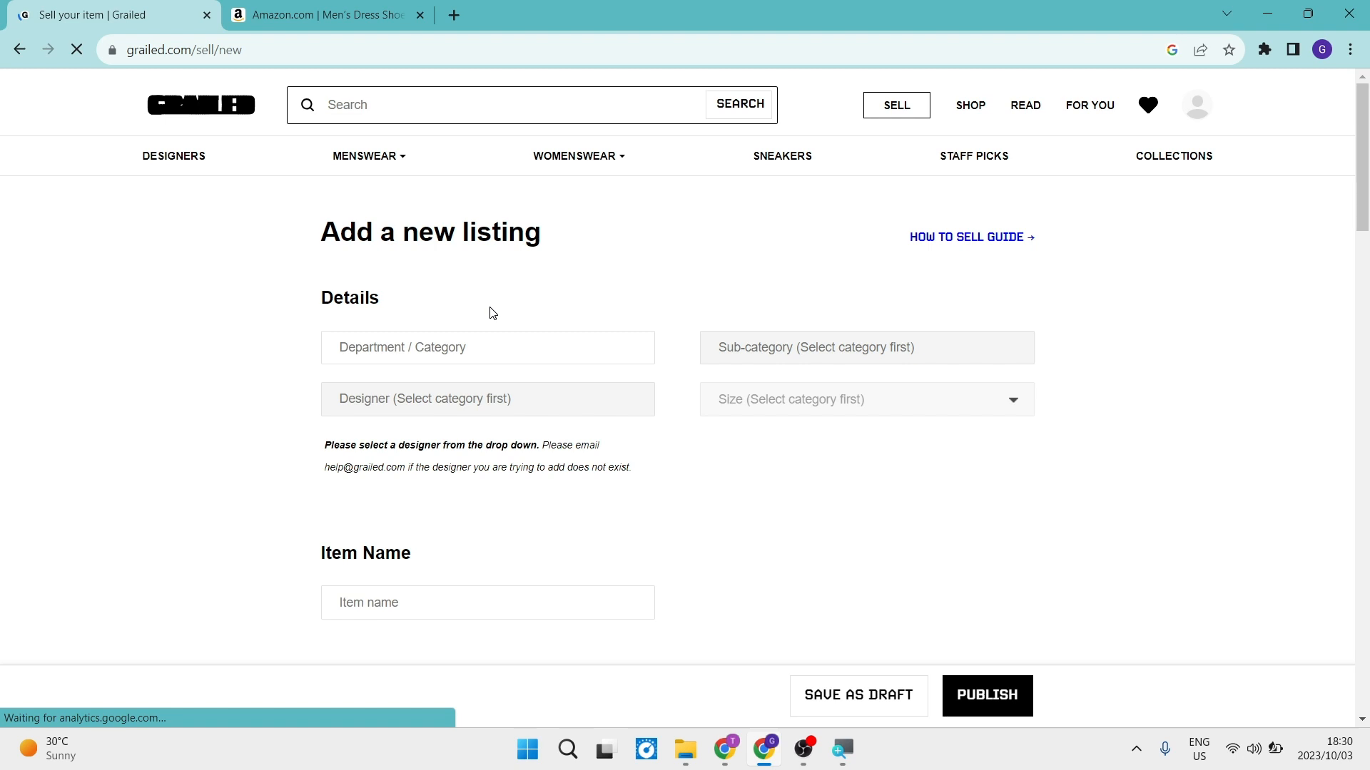
Fill in the listing details with Menswear / Footwear, sub-category Formal Shoes, size US 10 / EU 43 and designer Art.
click(474, 349)
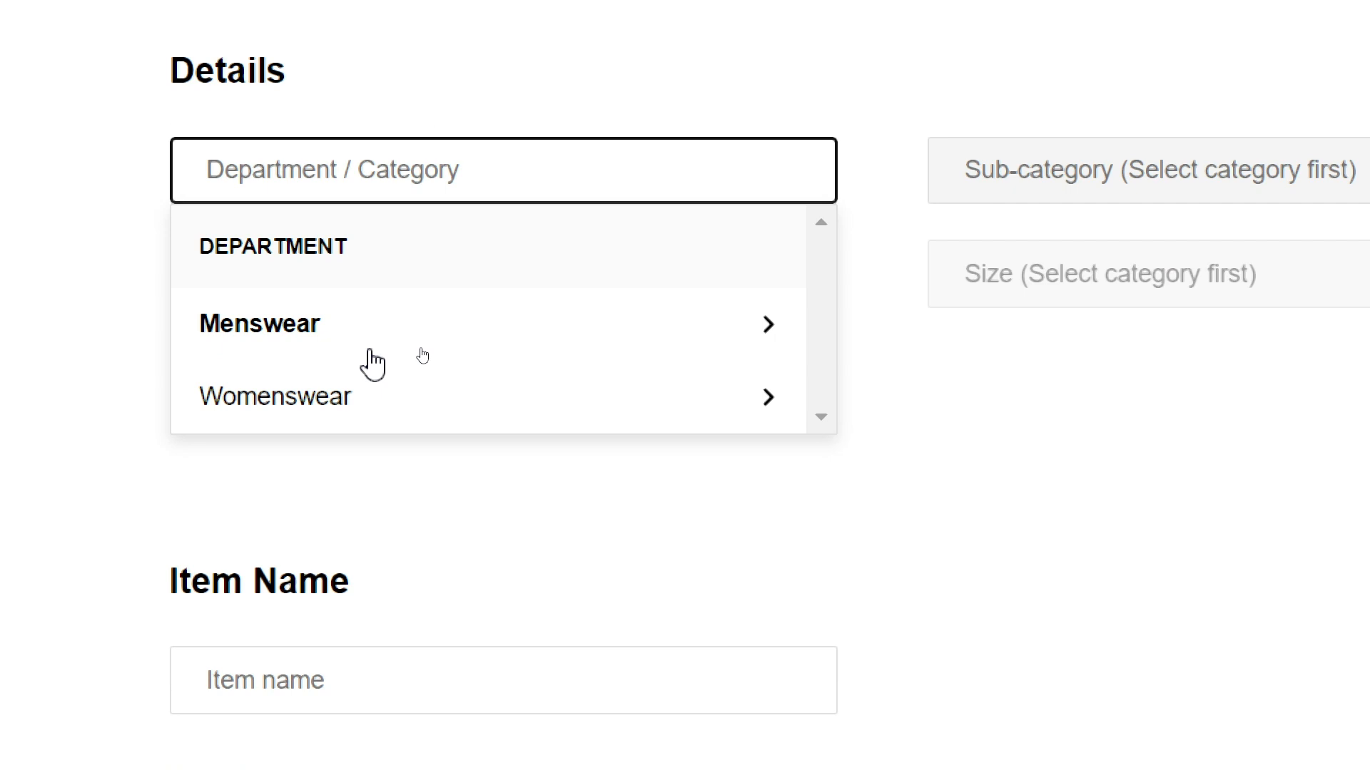
click(370, 352)
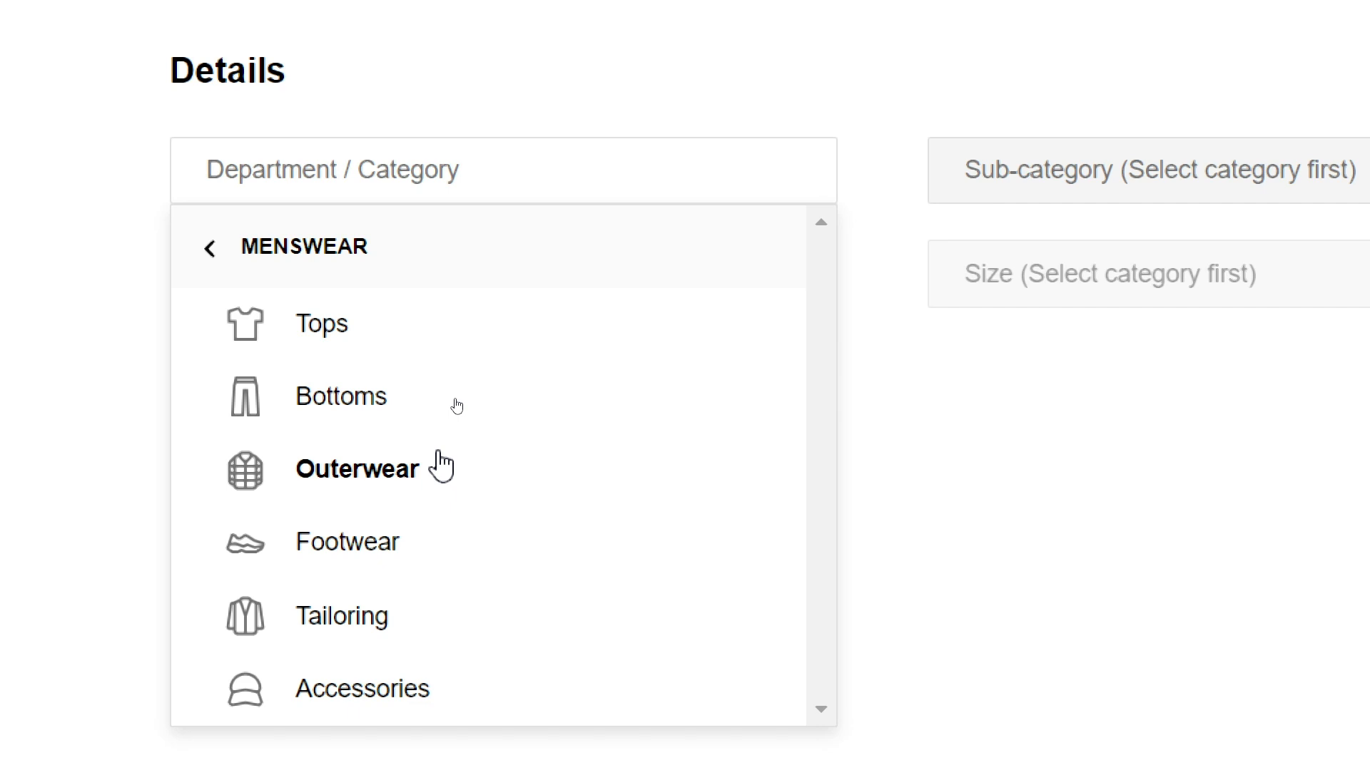
click(449, 535)
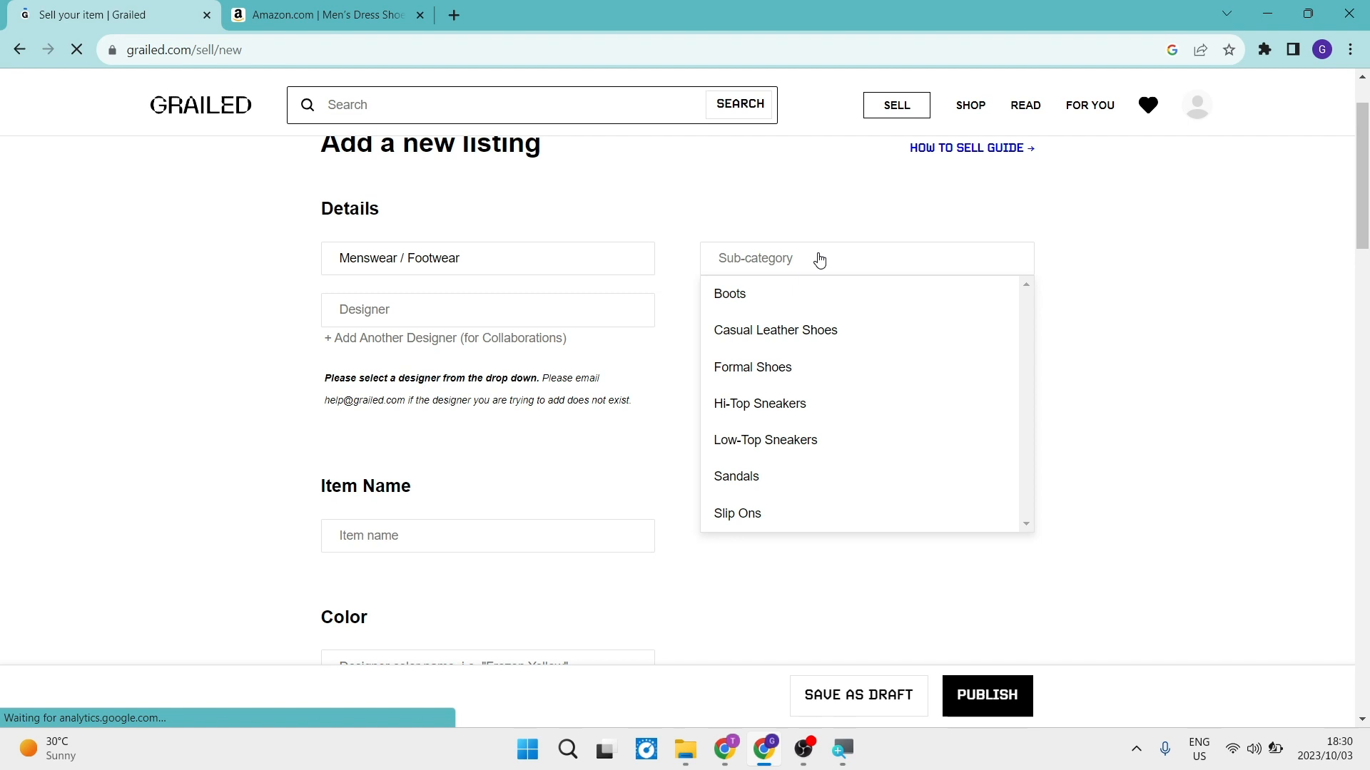
click(786, 376)
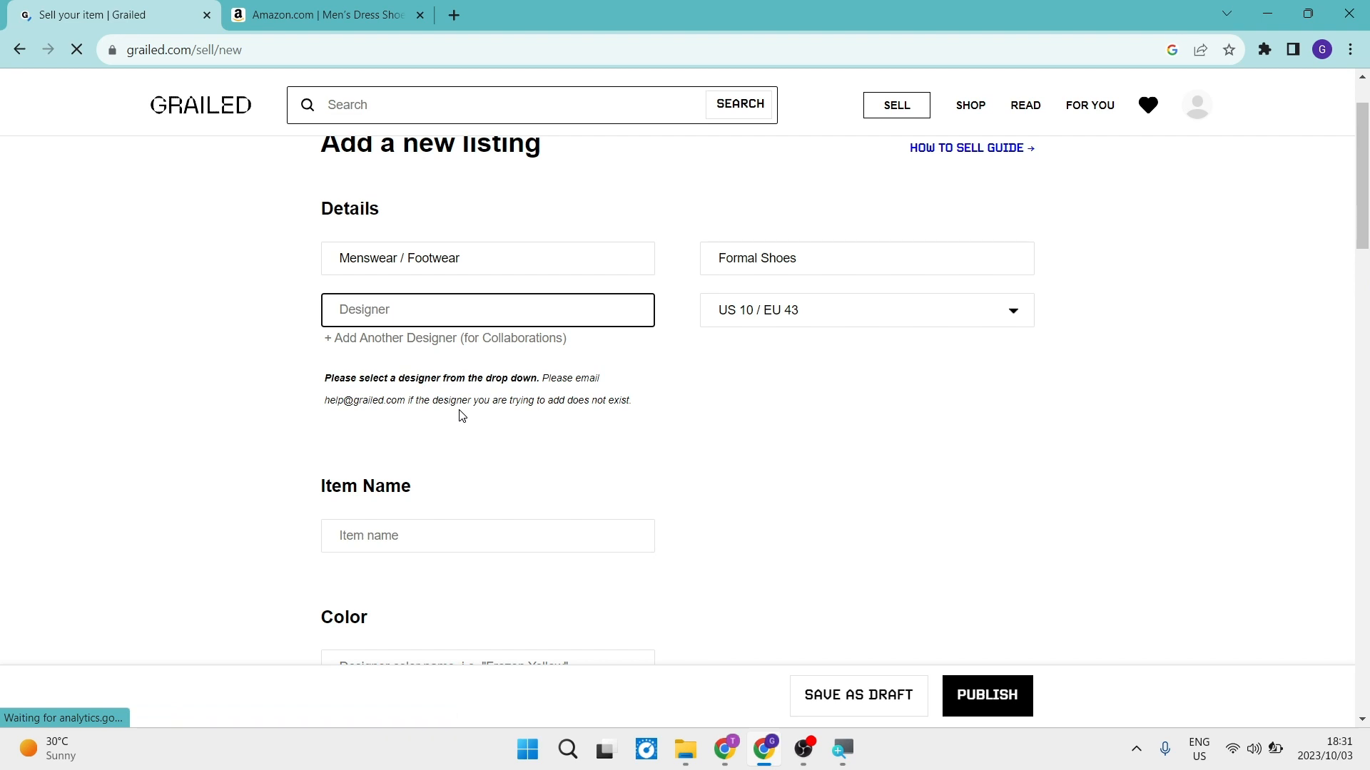
text(a)
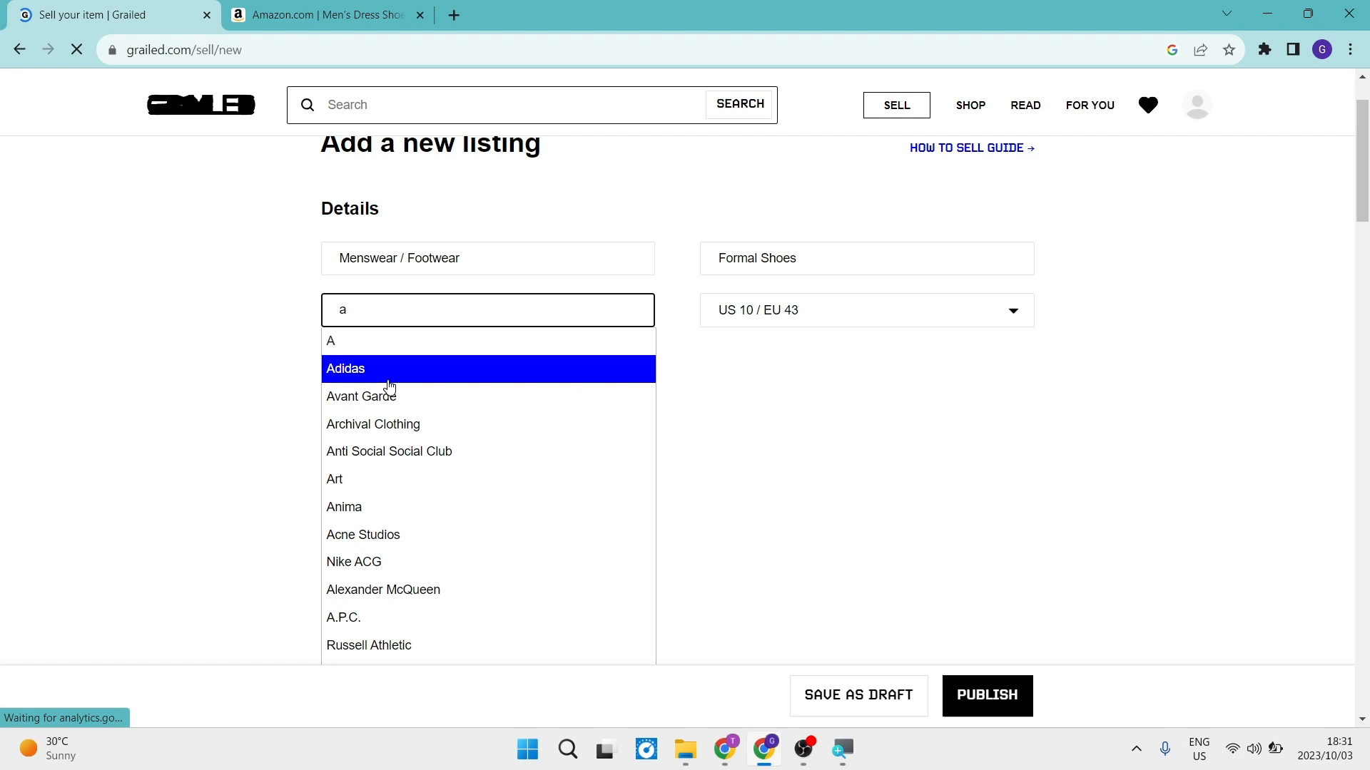
click(371, 479)
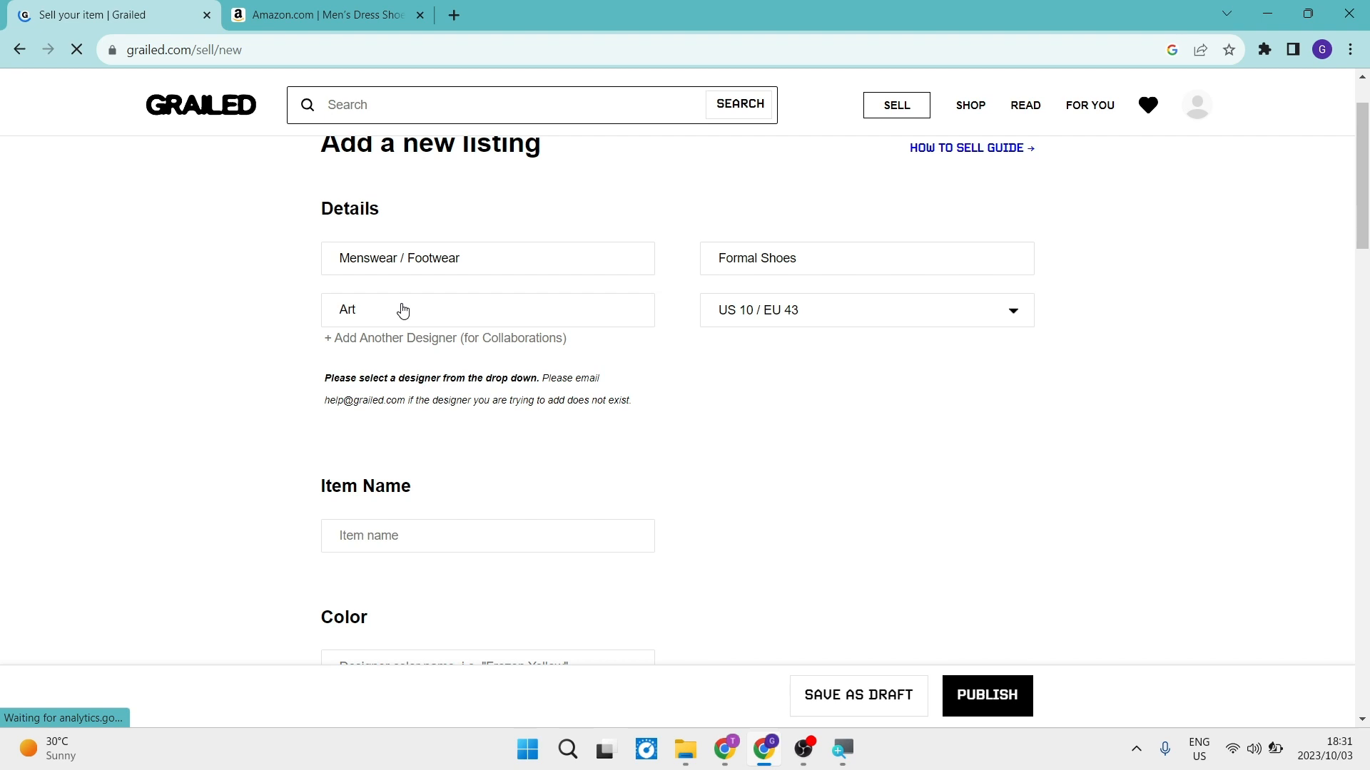
Copy "Men's Dress Shoes Oxford lace up" from the Amazon product page into the item name and enter Brown as the color.
key(ctrl+Tab)
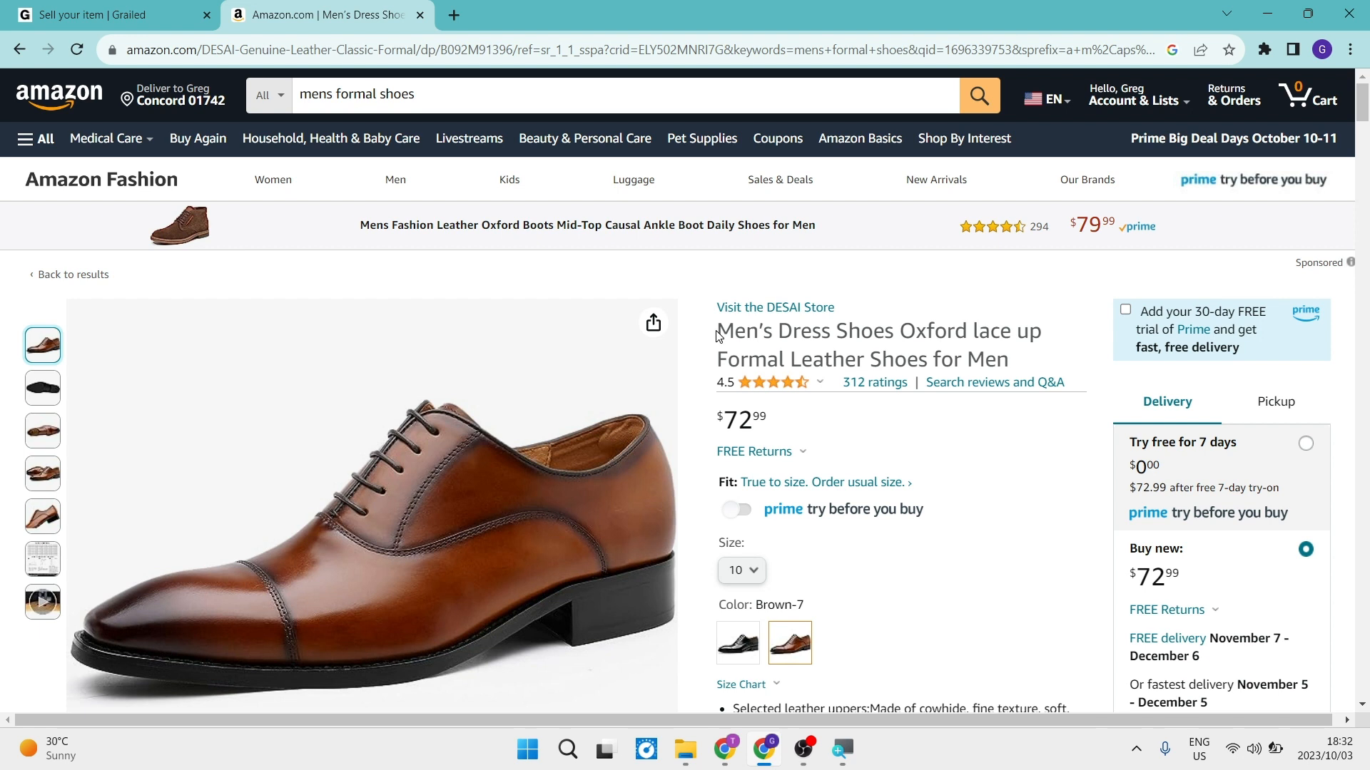
drag(718, 336, 1038, 329)
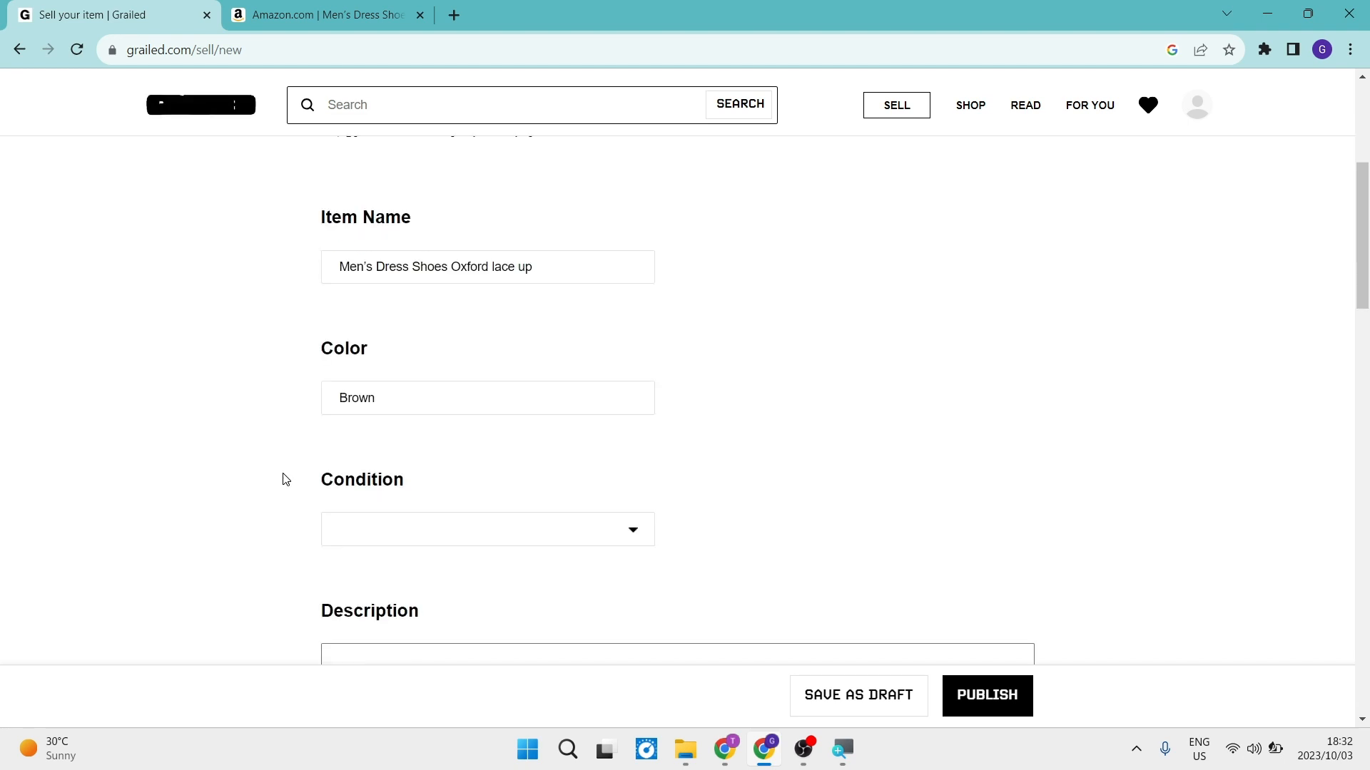
Set the item's condition to New/Never Worn.
scroll(416, 456, down, 1)
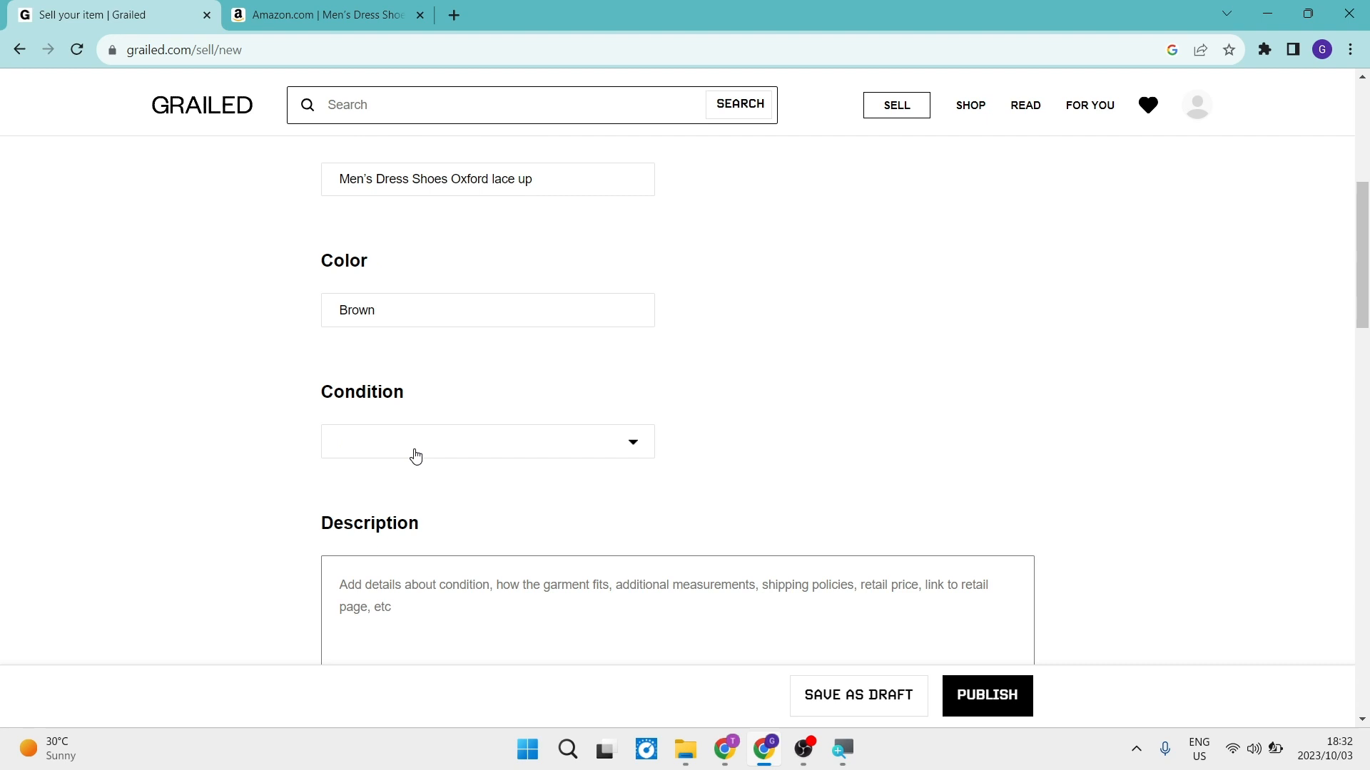
click(415, 456)
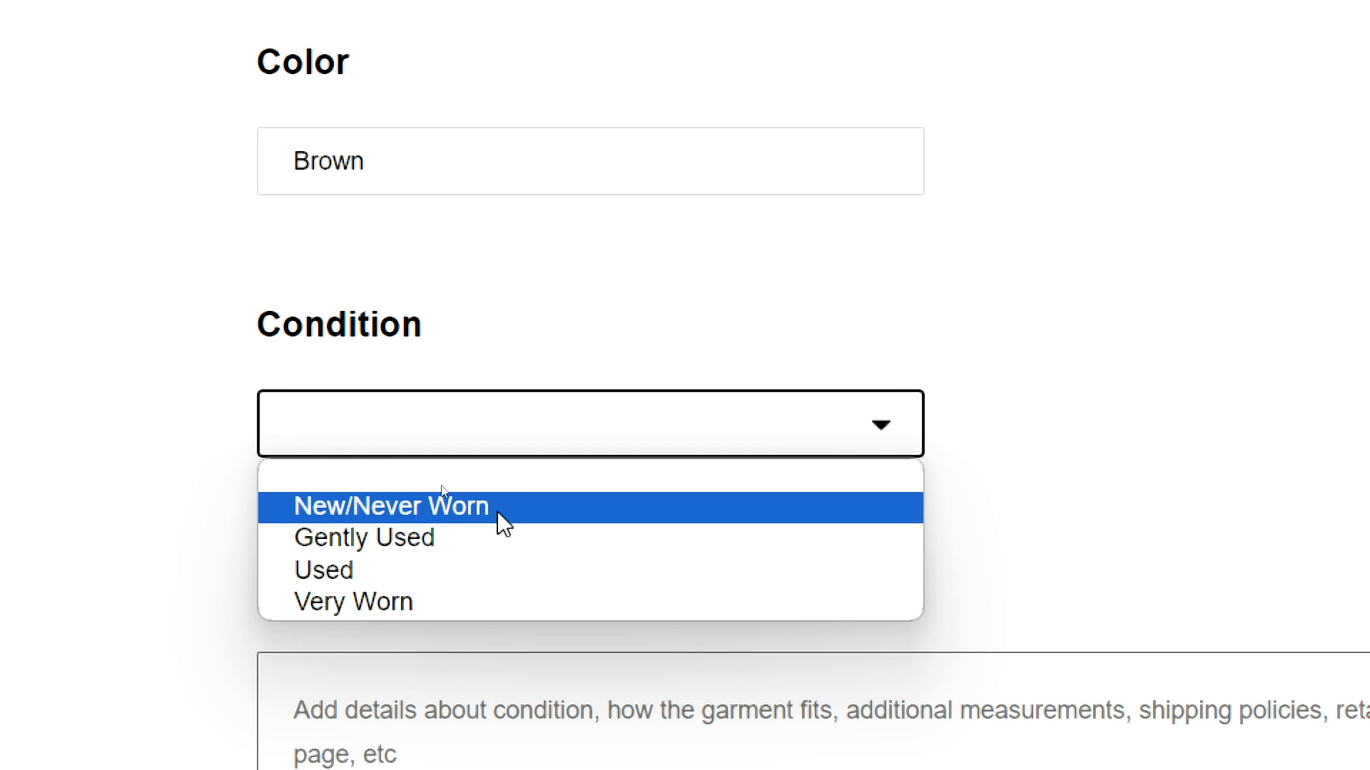
click(498, 511)
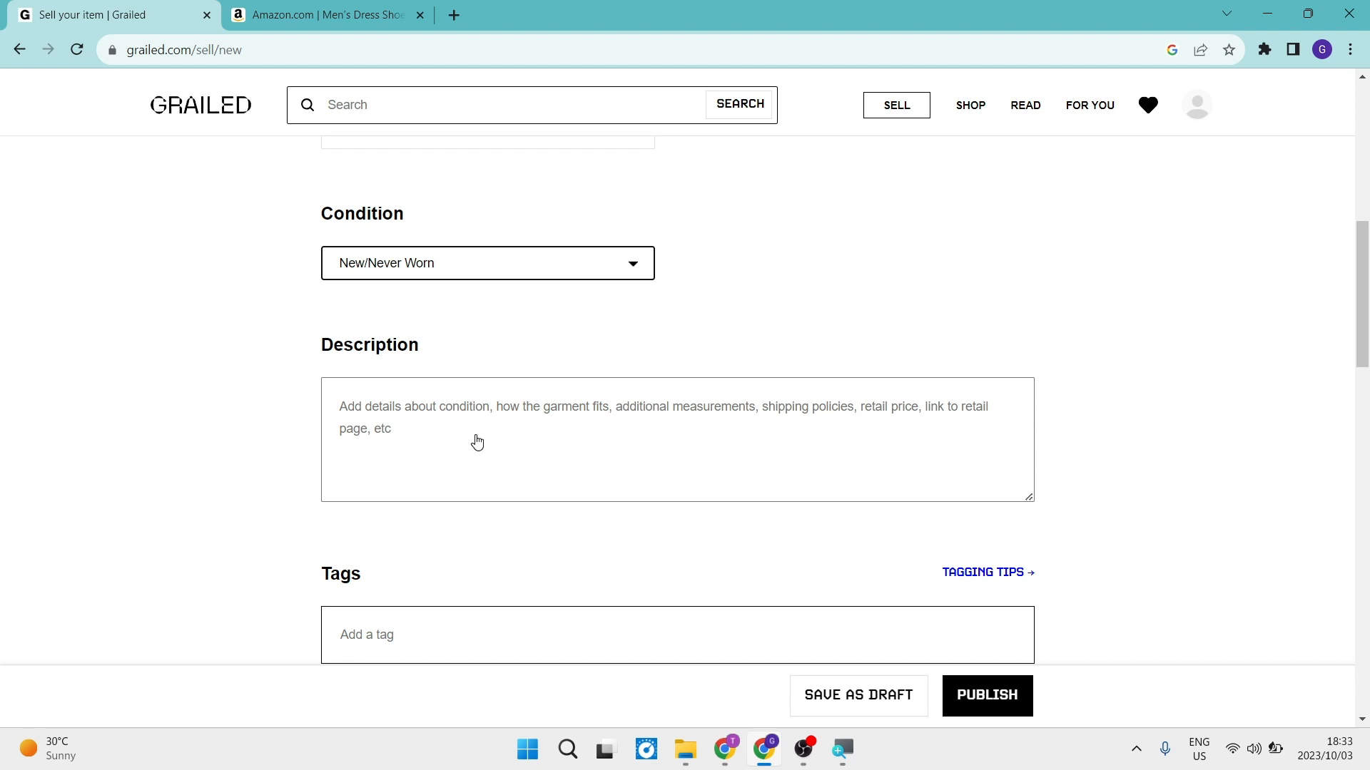
Copy the shoe's bulleted feature text from the Amazon product page into the listing's description.
click(539, 446)
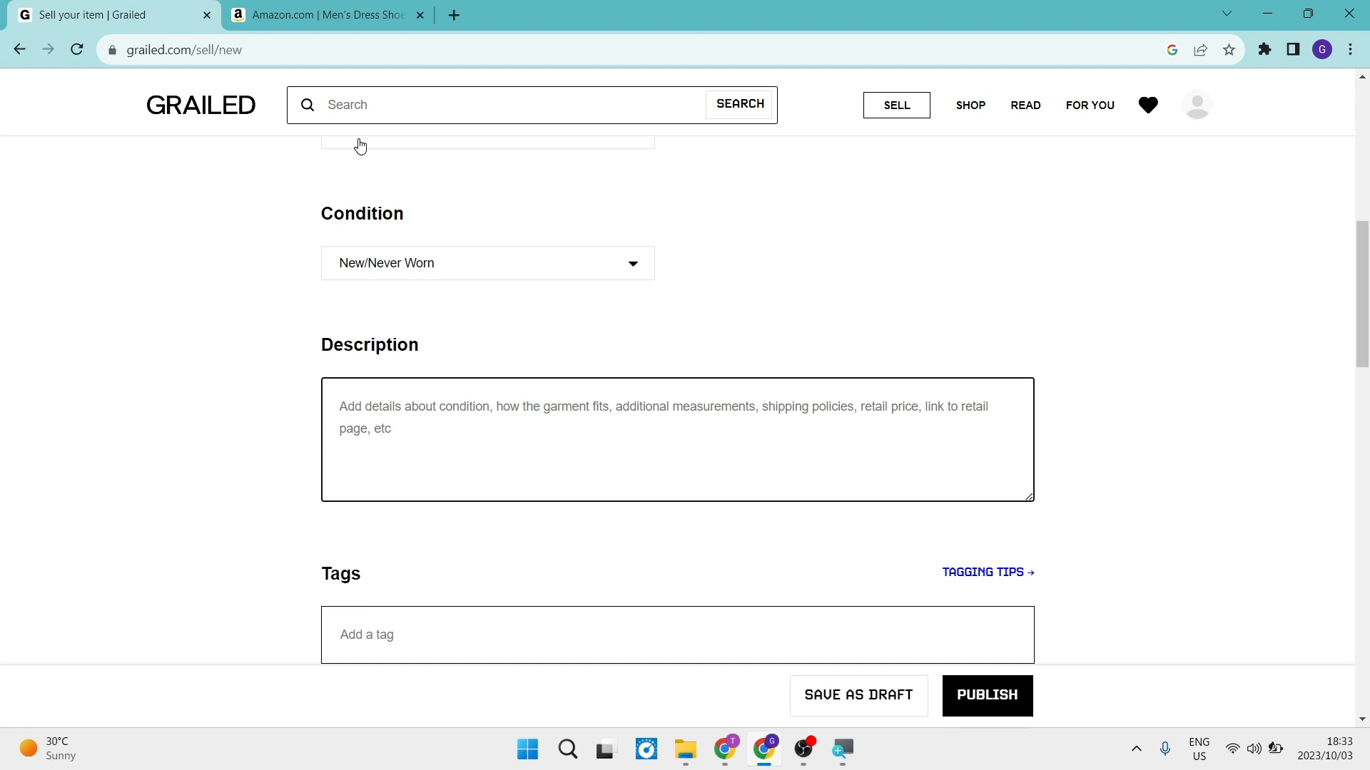
key(ctrl+Tab)
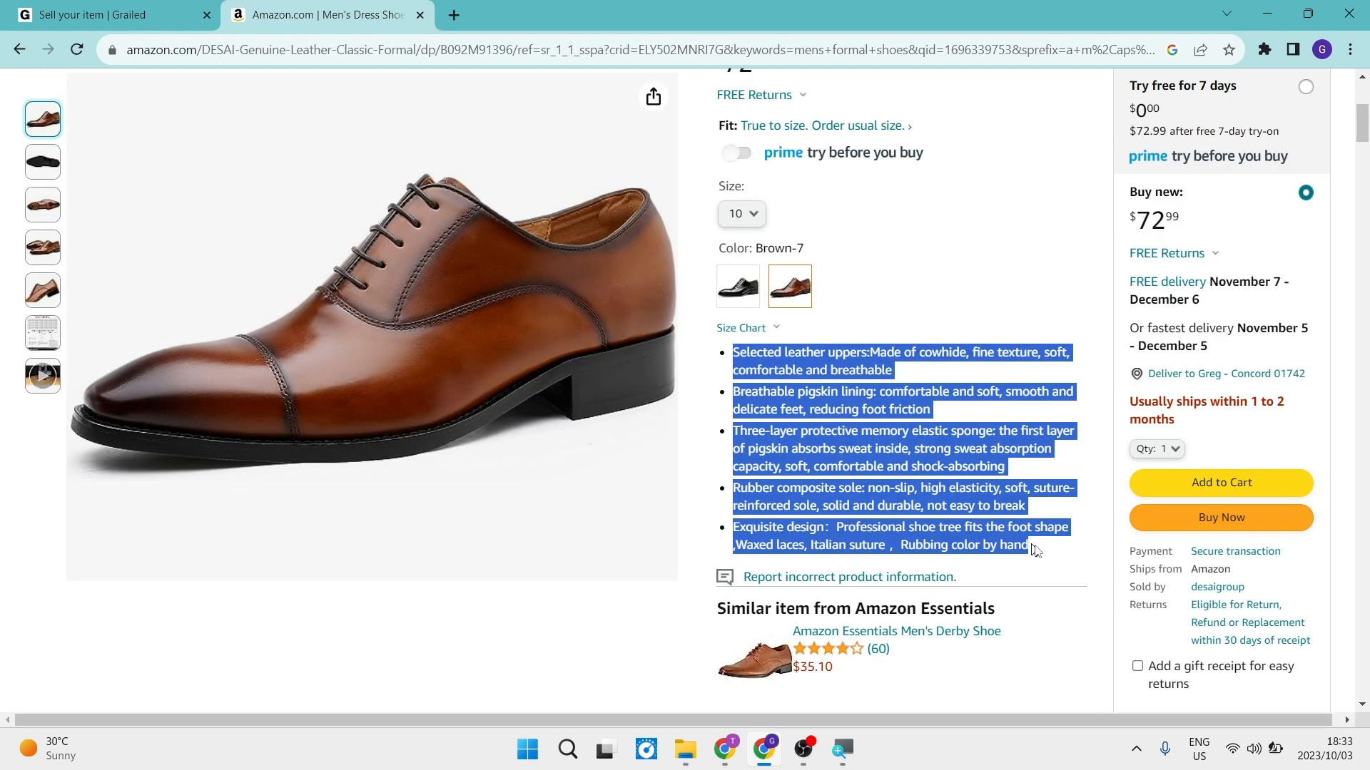
key(ctrl+Tab)
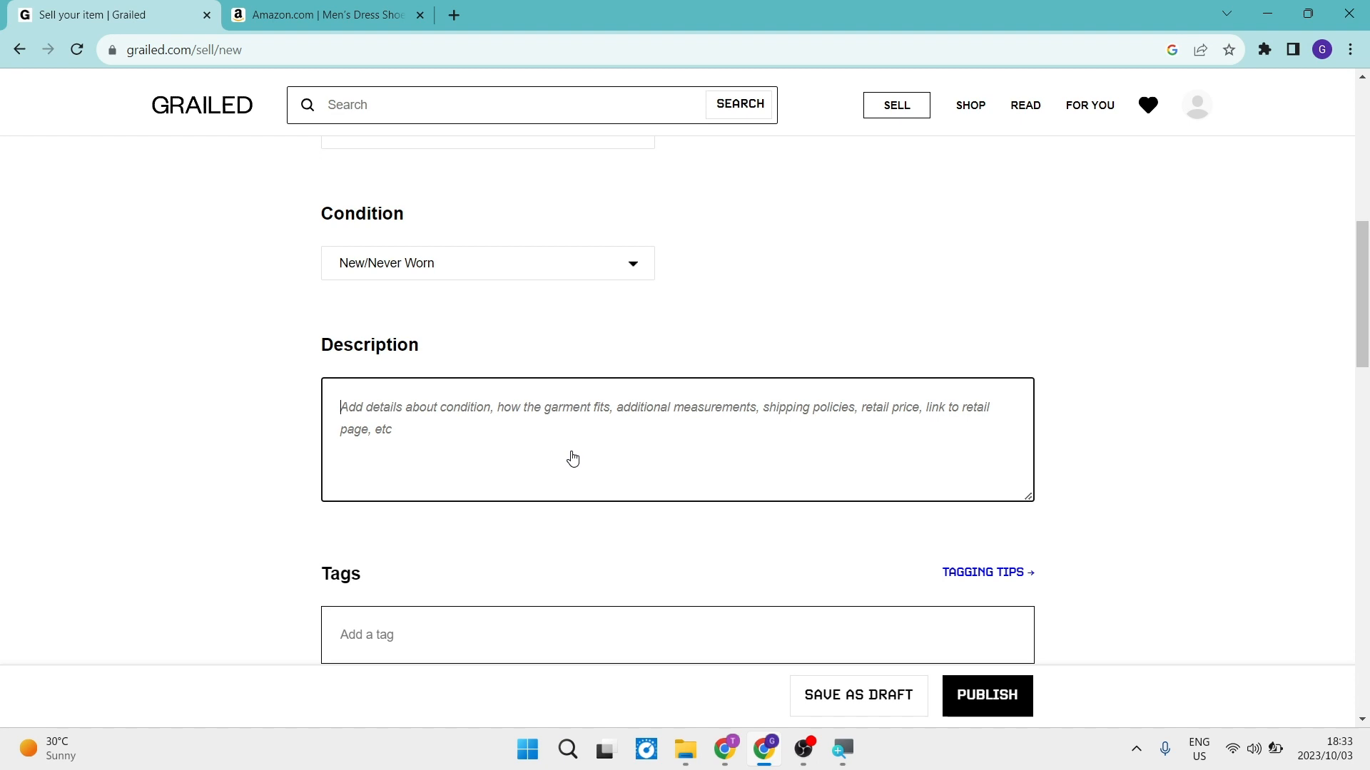
key(ctrl+v)
Add the tags shoes, formal and wedding to the listing.
scroll(571, 446, down, 1)
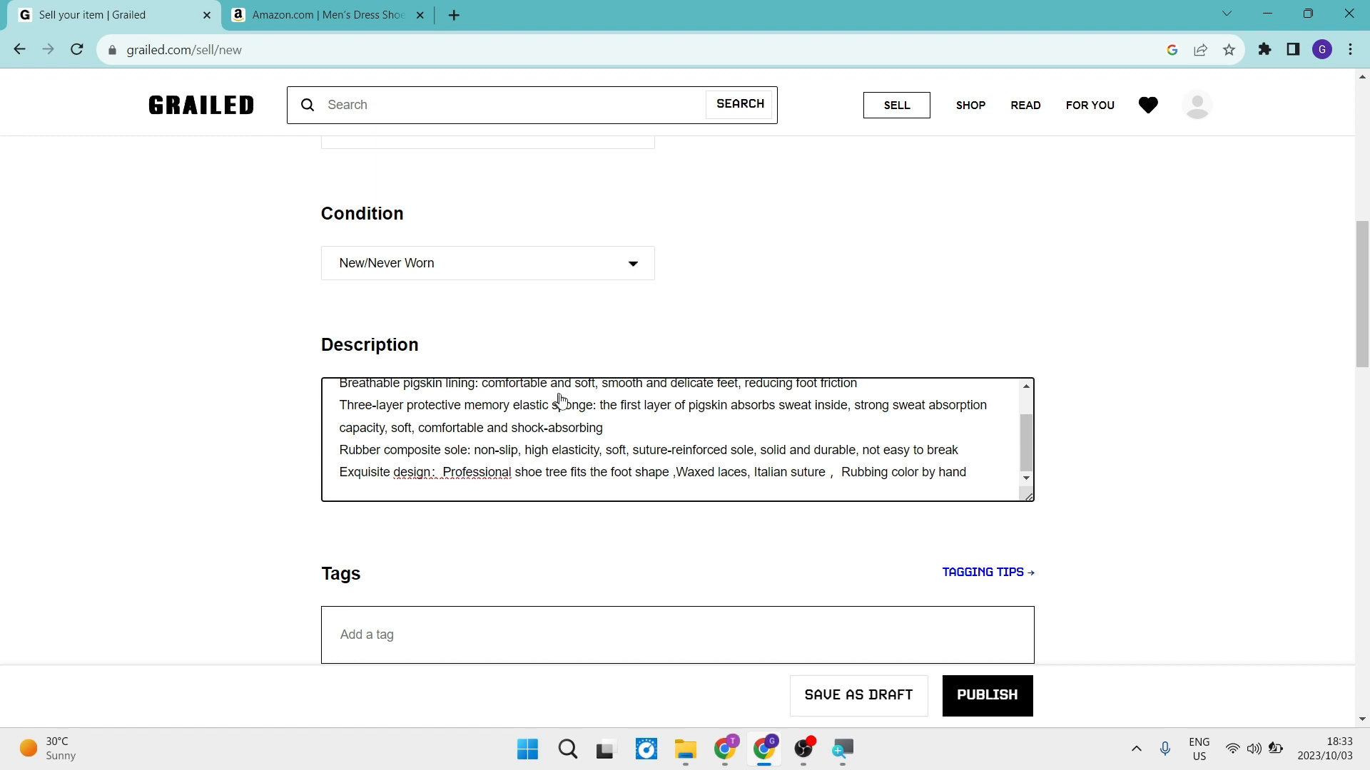
scroll(587, 420, down, 1)
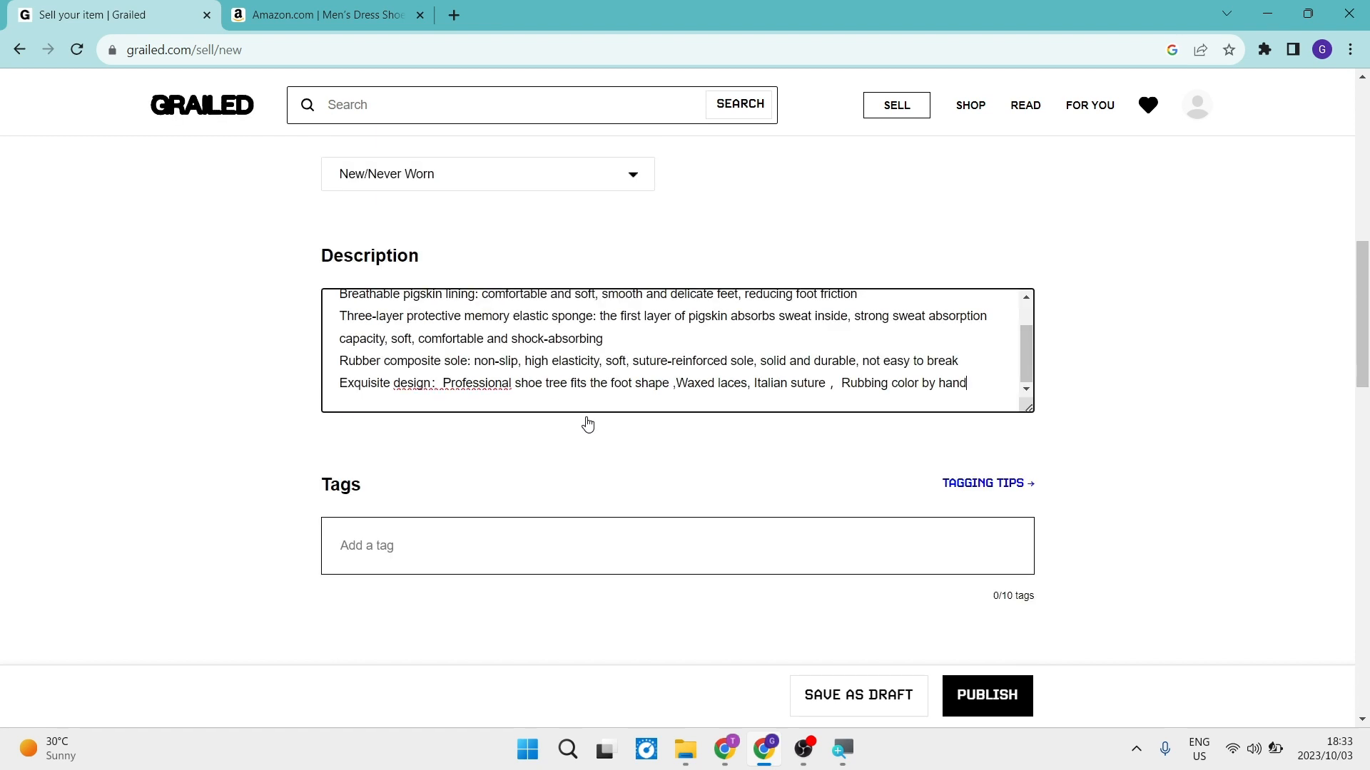
scroll(587, 424, down, 2)
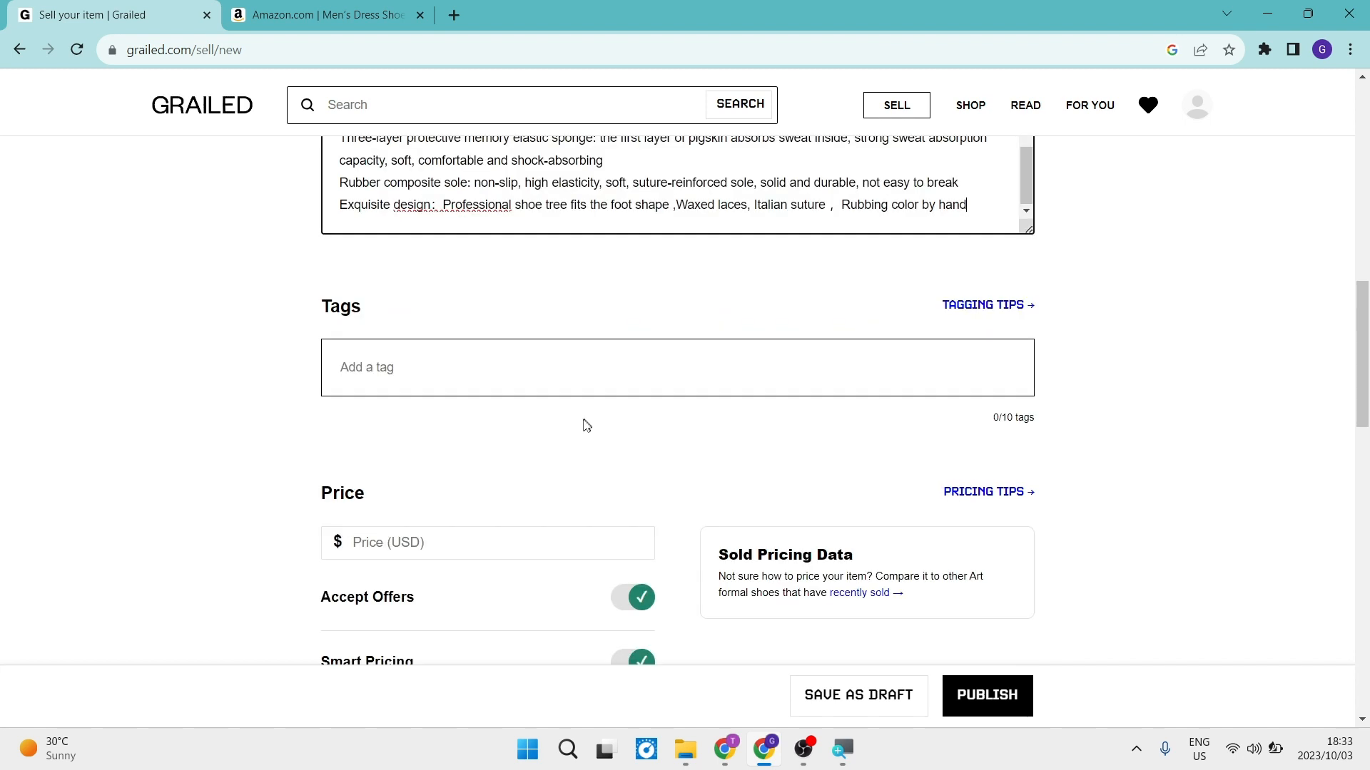
key(Tab)
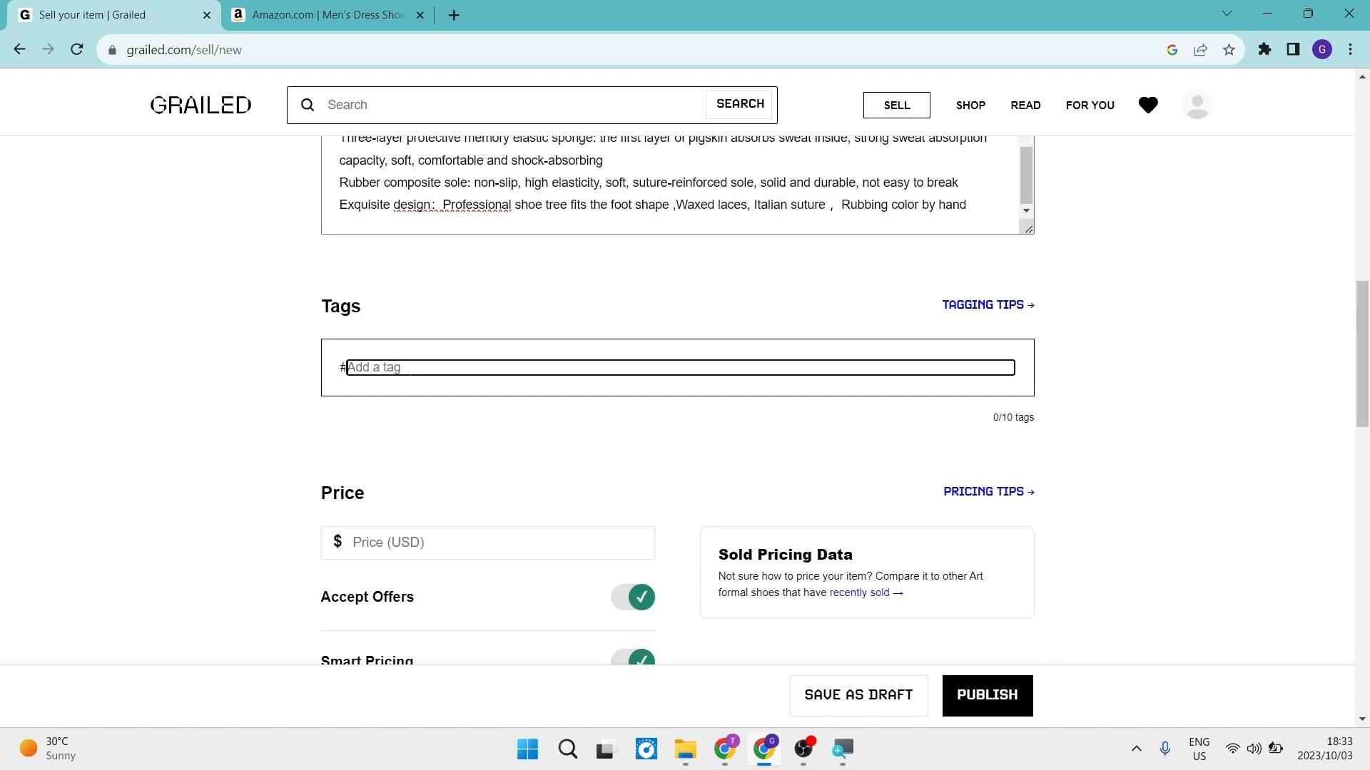
text(shoes)
key(Return)
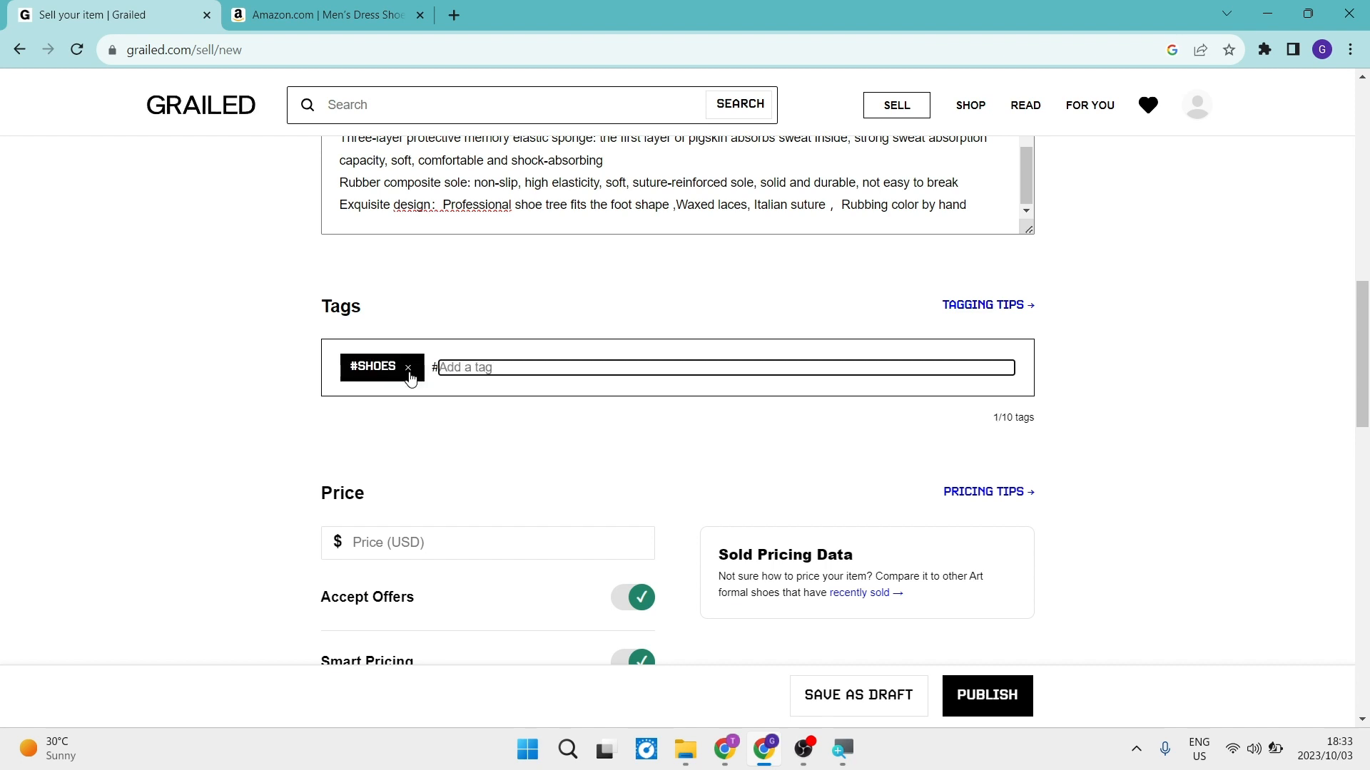
text(formal)
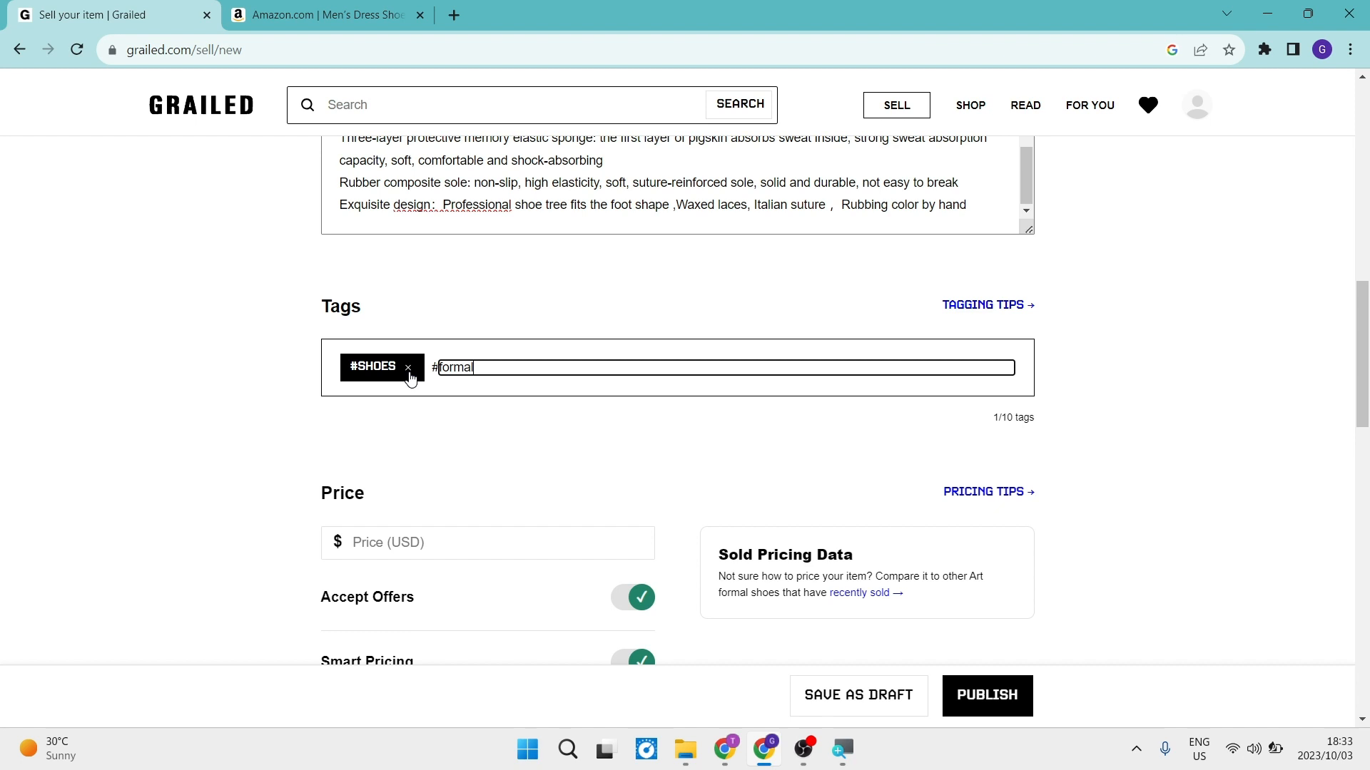
key(Return)
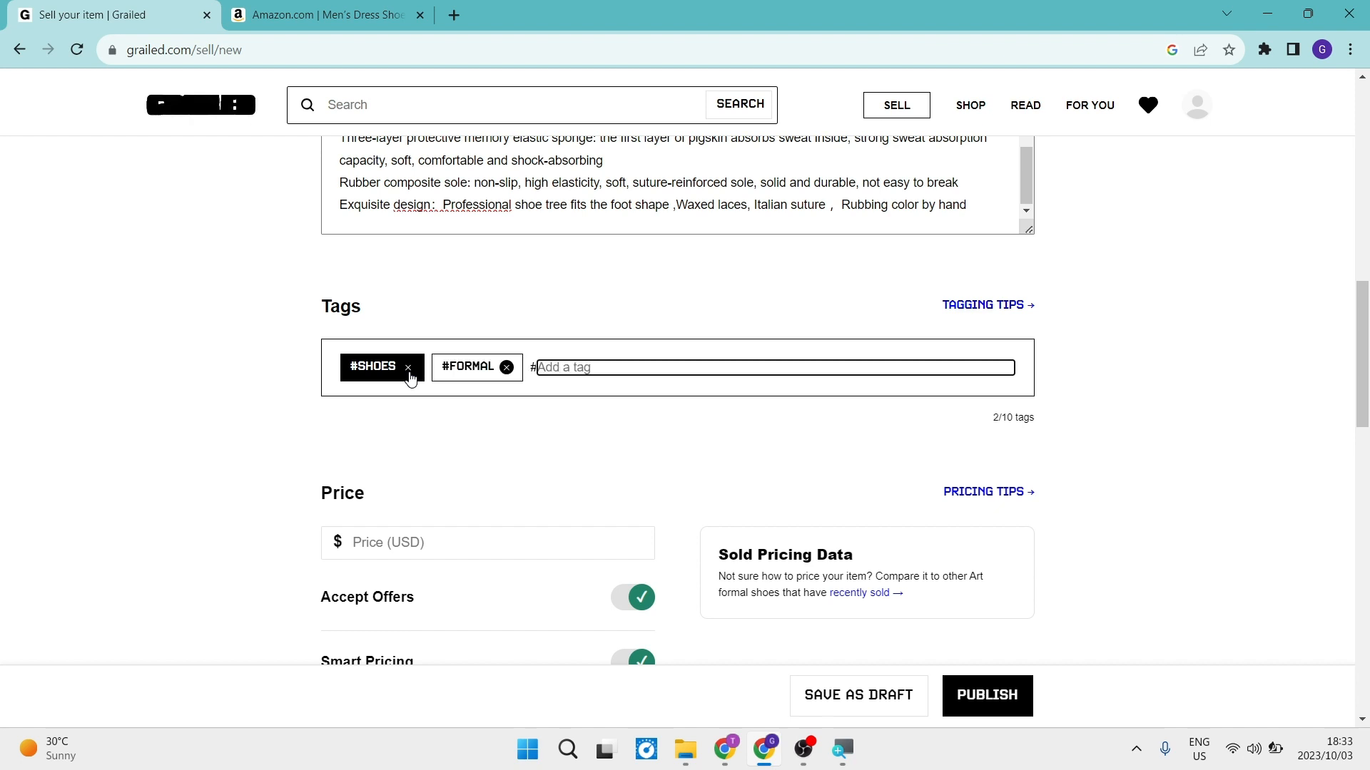
text(wedding)
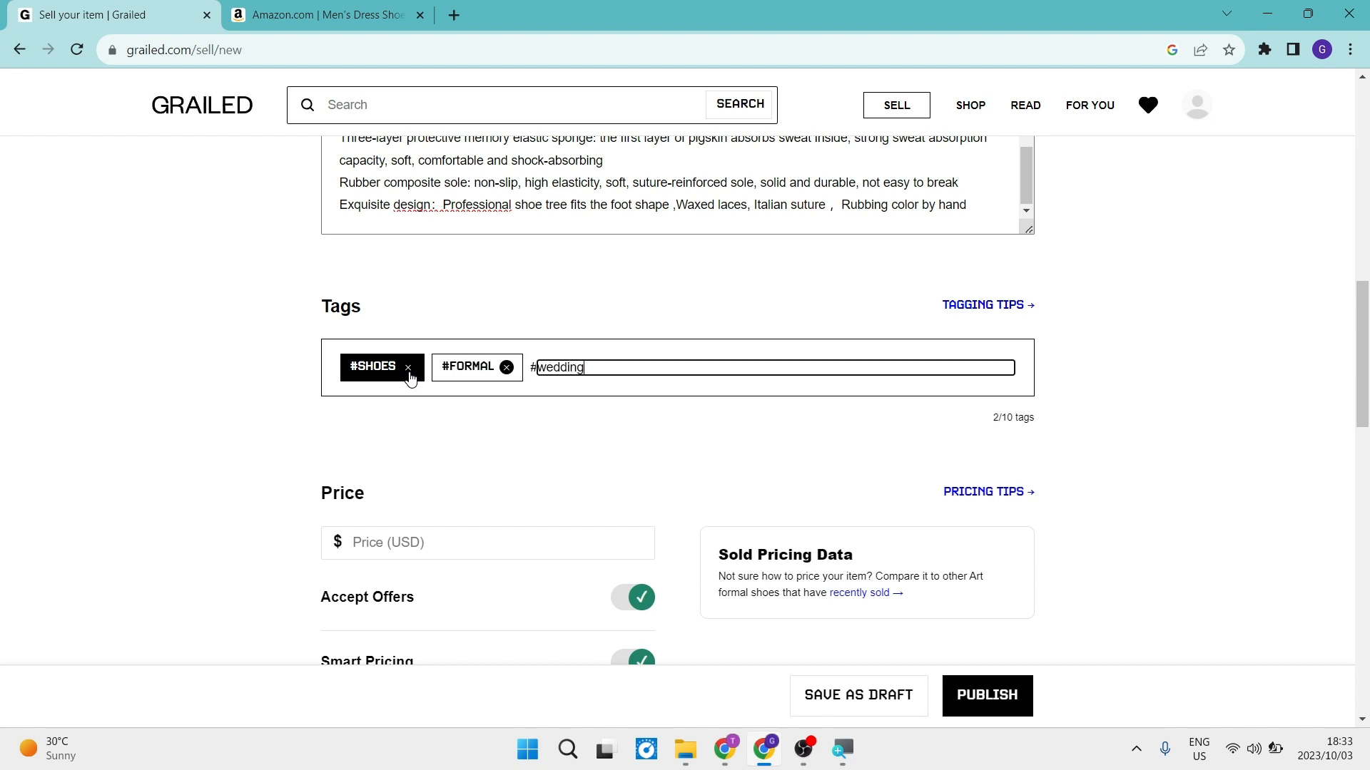
key(Return)
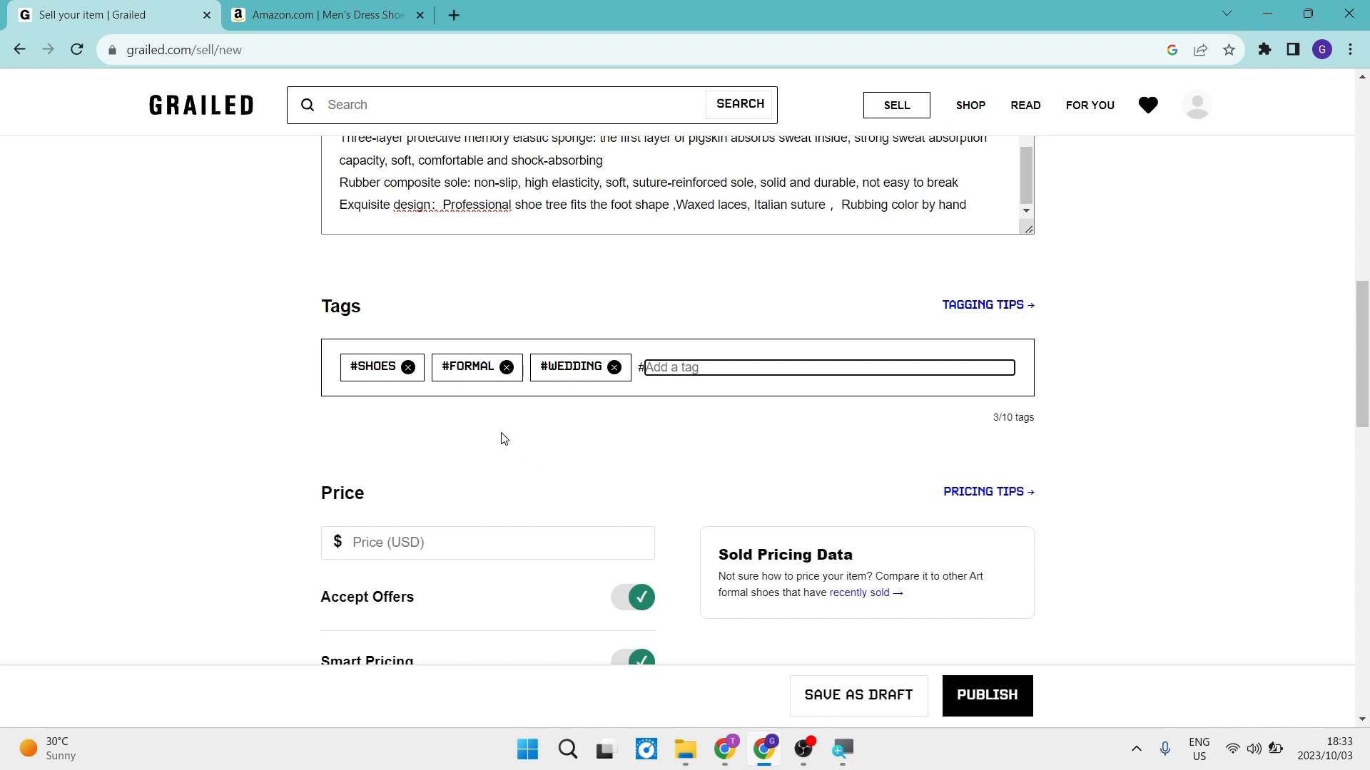
Check the shoe's price on the Amazon product page and enter 73 USD as the listing price.
scroll(459, 462, down, 2)
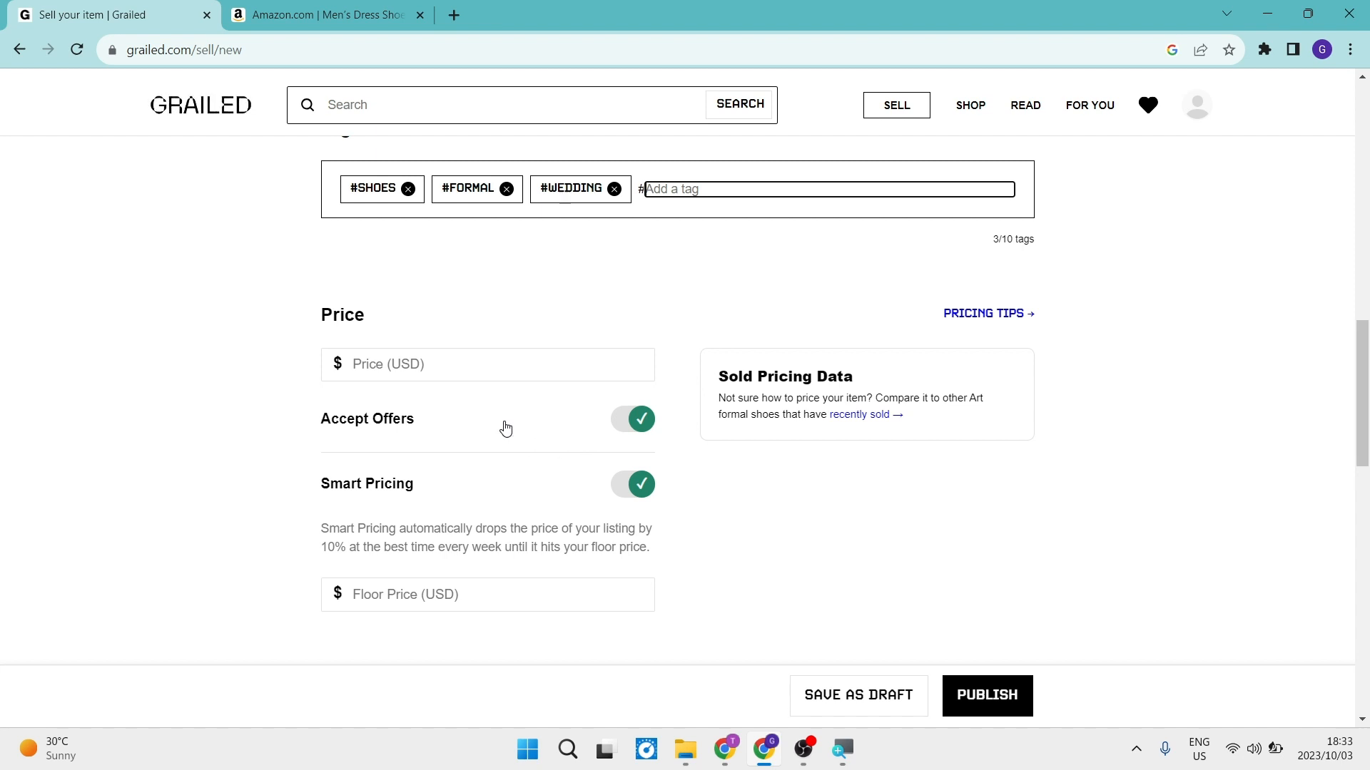
click(377, 366)
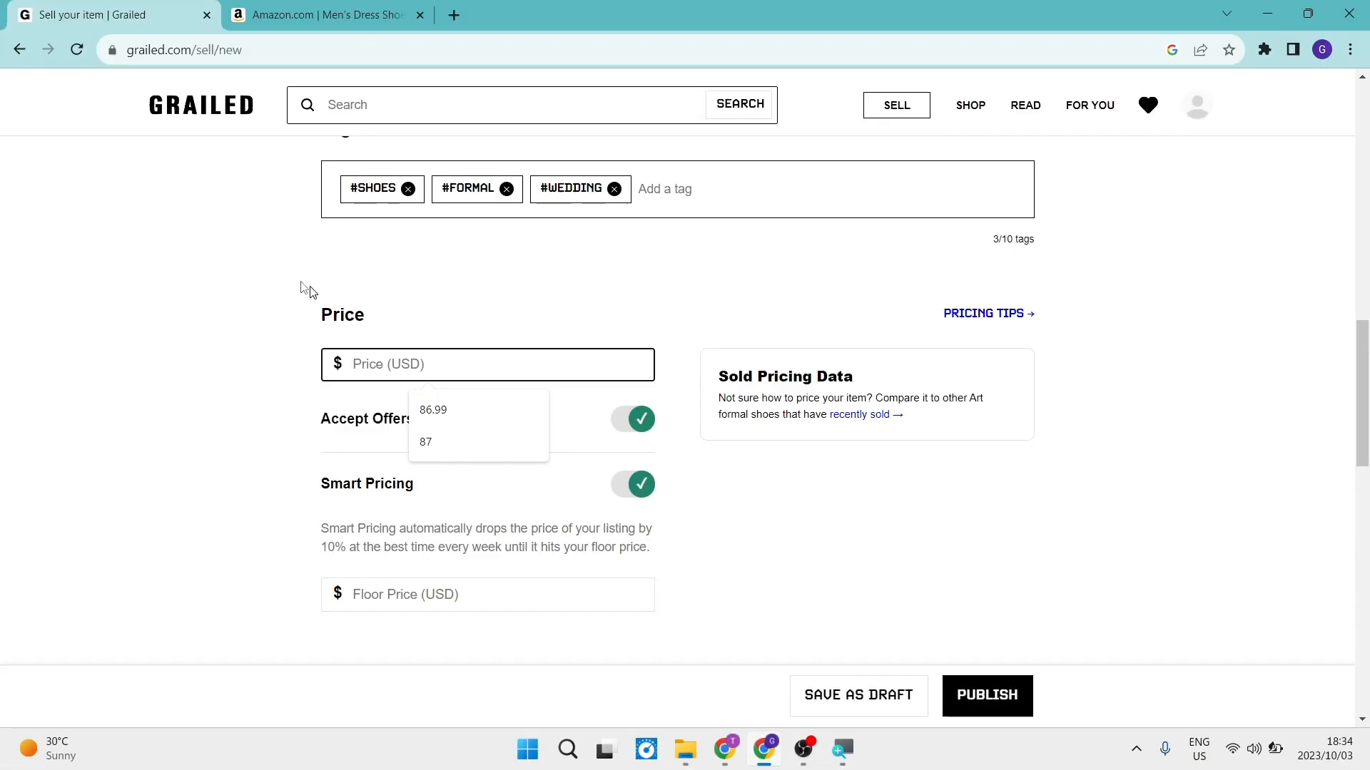
click(336, 13)
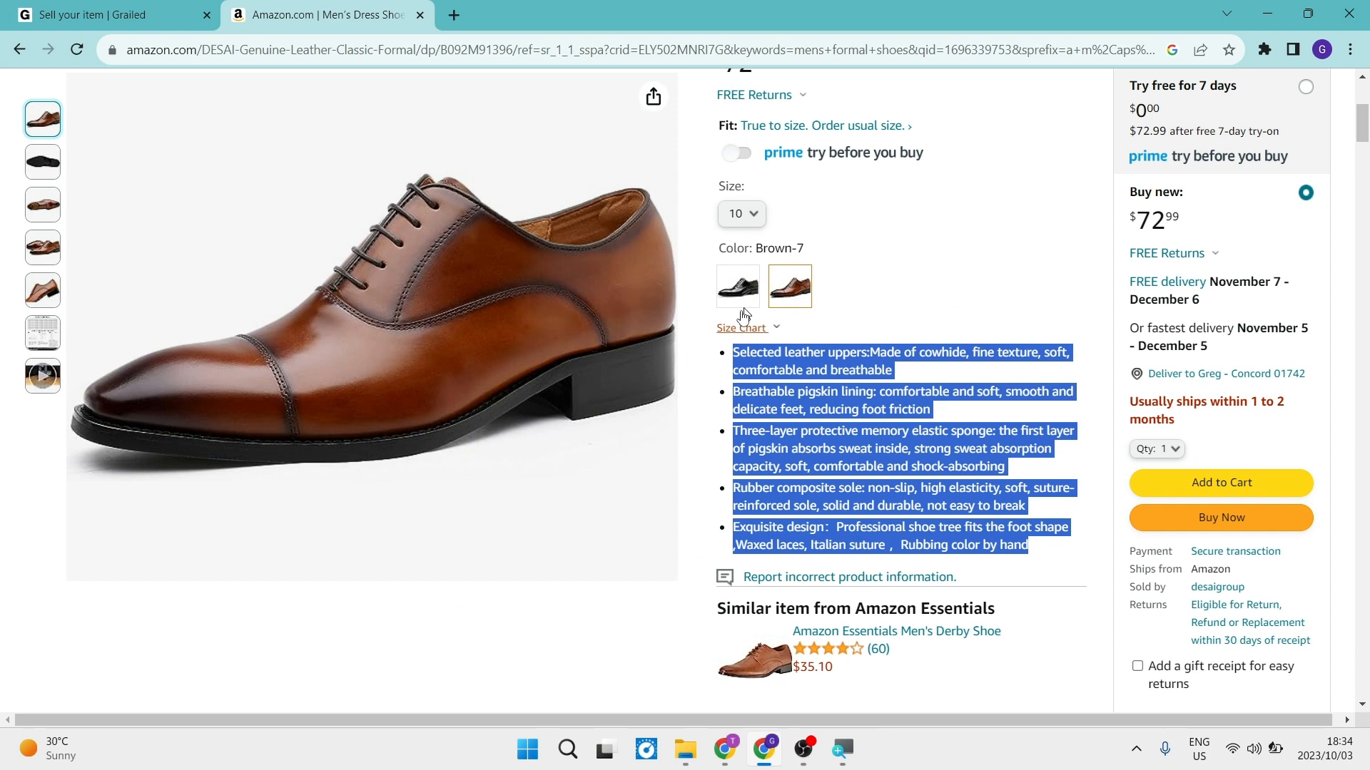
scroll(697, 325, up, 3)
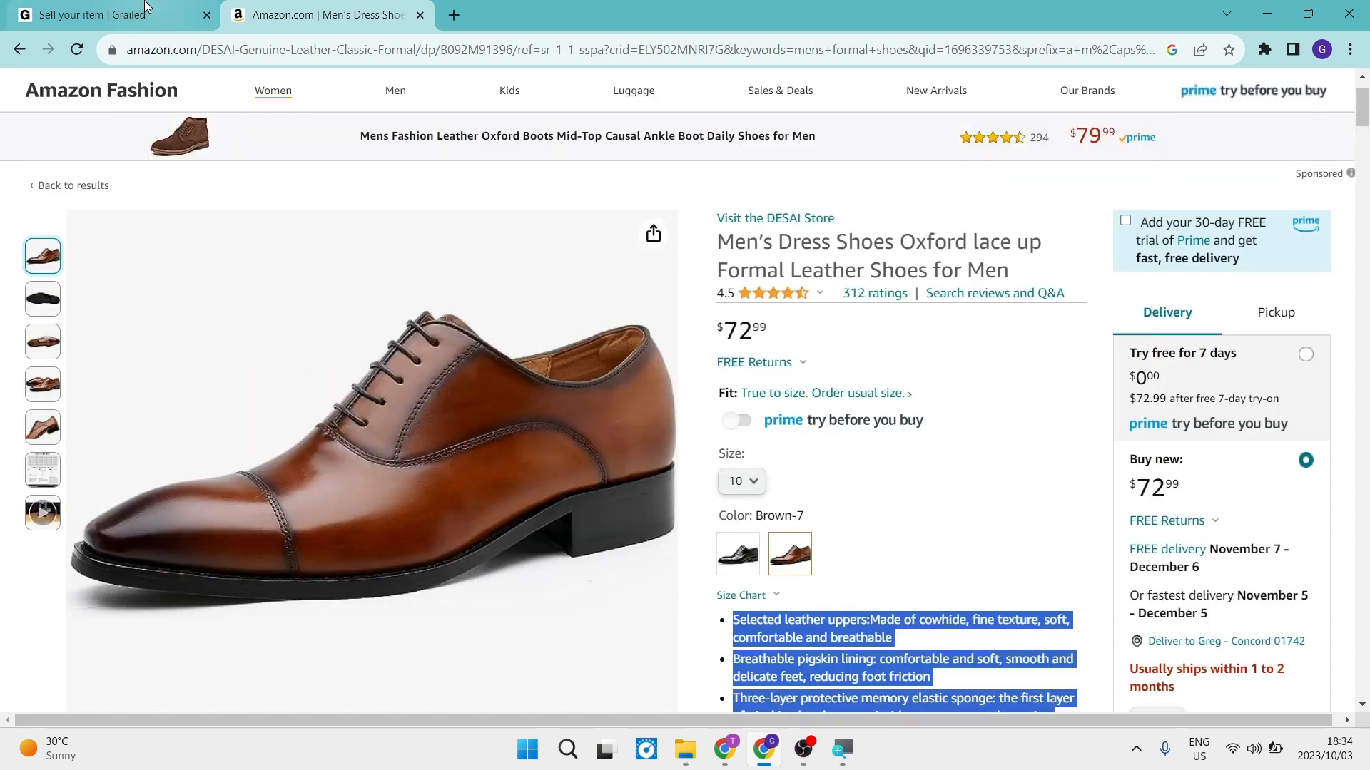
click(111, 14)
scroll(464, 369, down, 1)
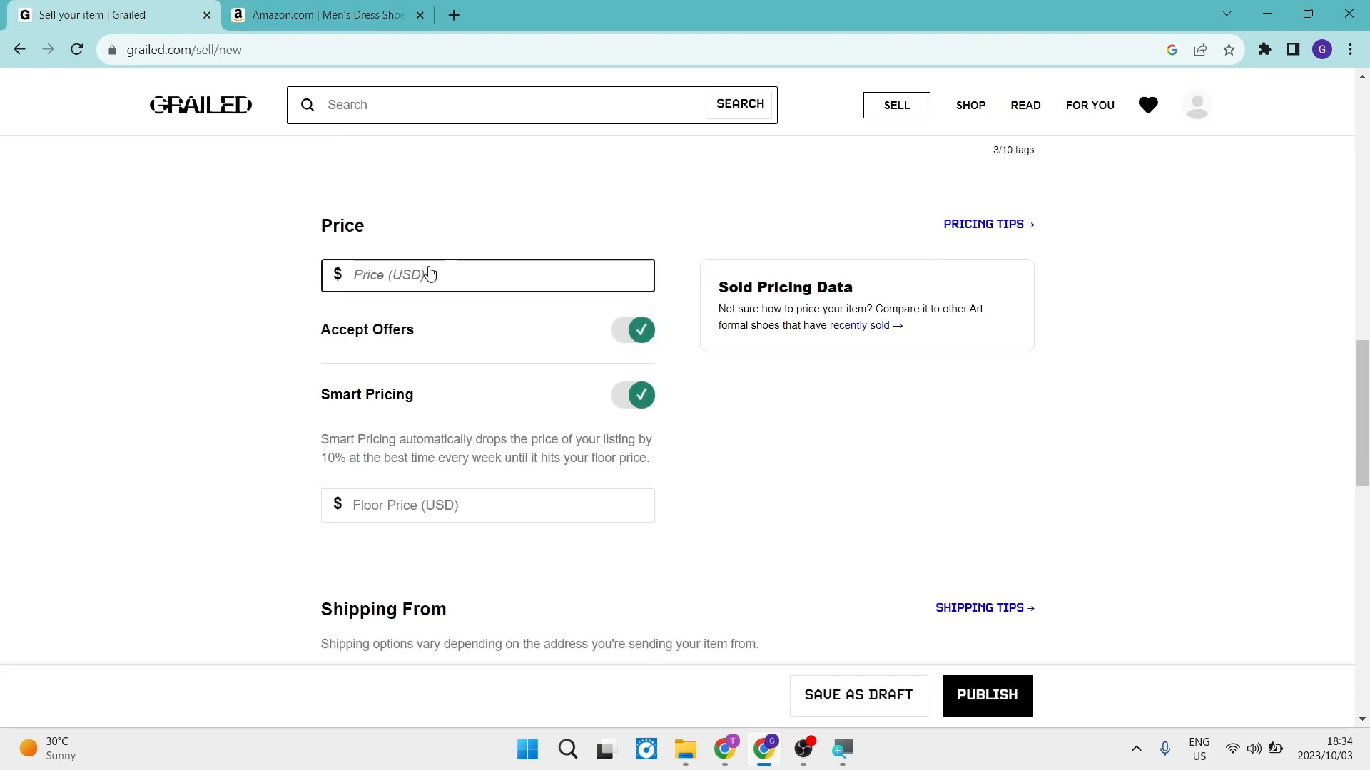
click(430, 276)
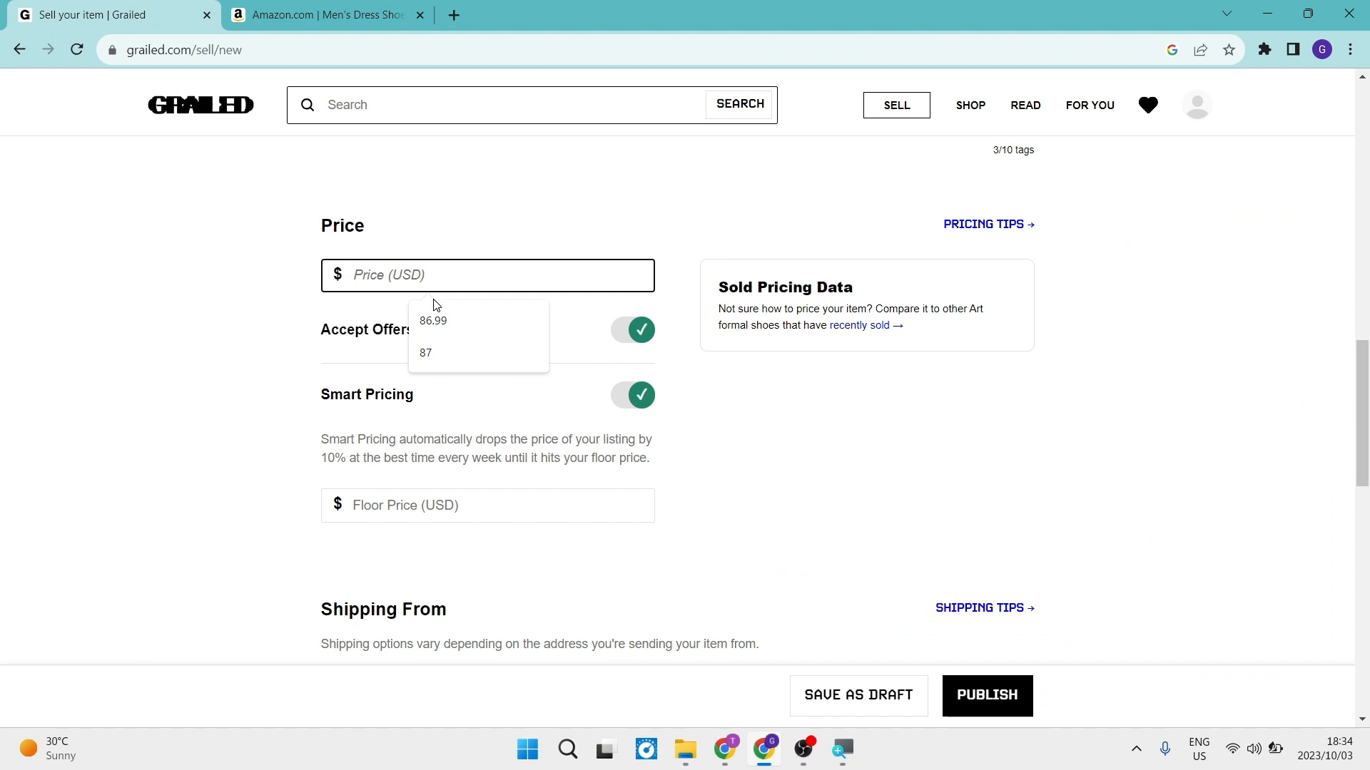
text(73)
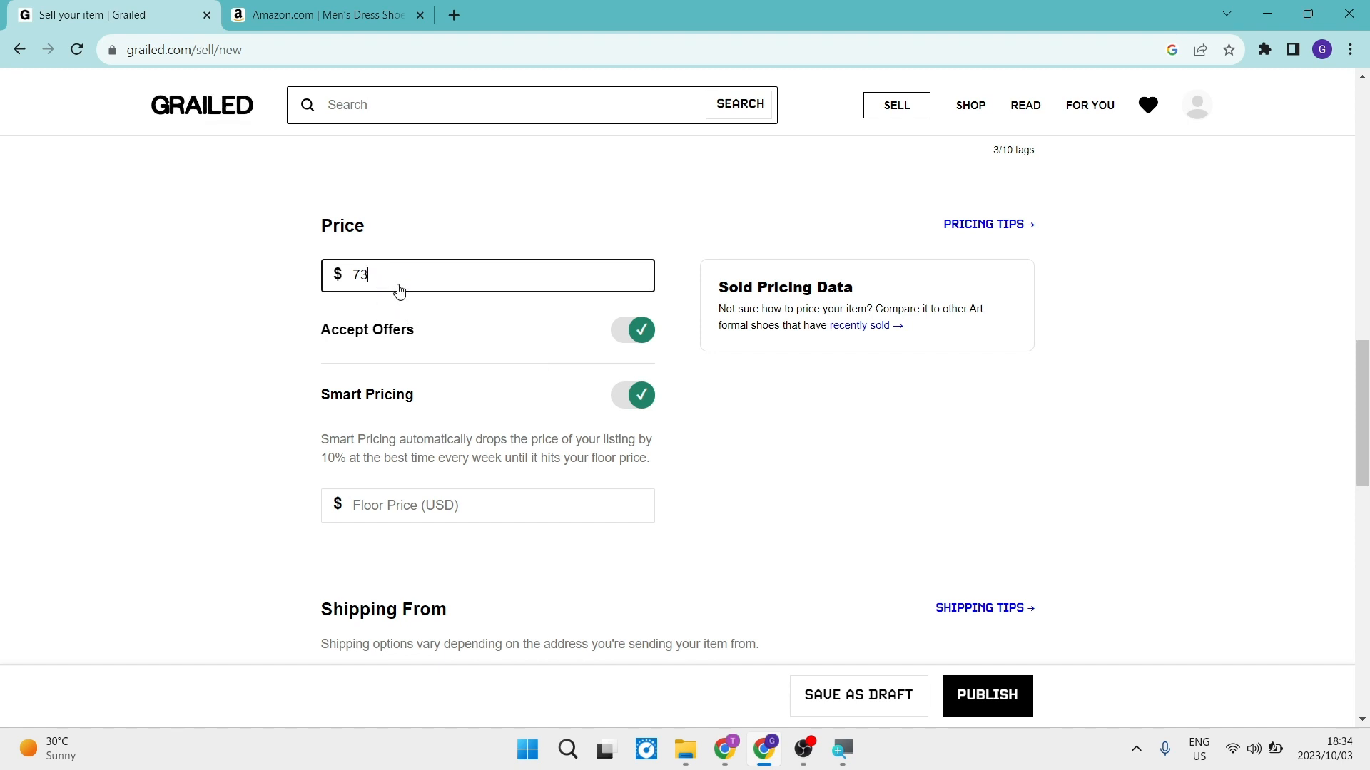
Set the listing price to 100 USD and turn off Accept Offers.
key(BackSpace)
key(BackSpace)
text(100)
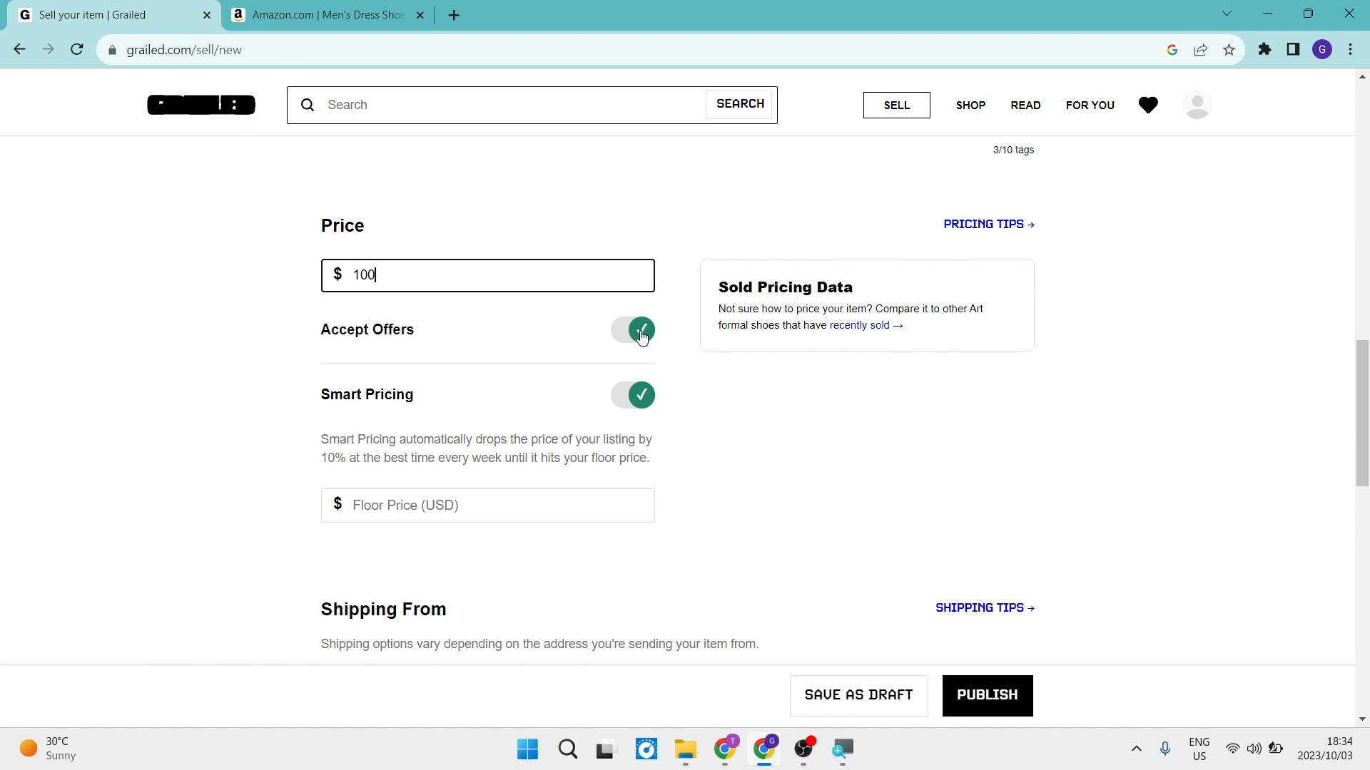
click(641, 332)
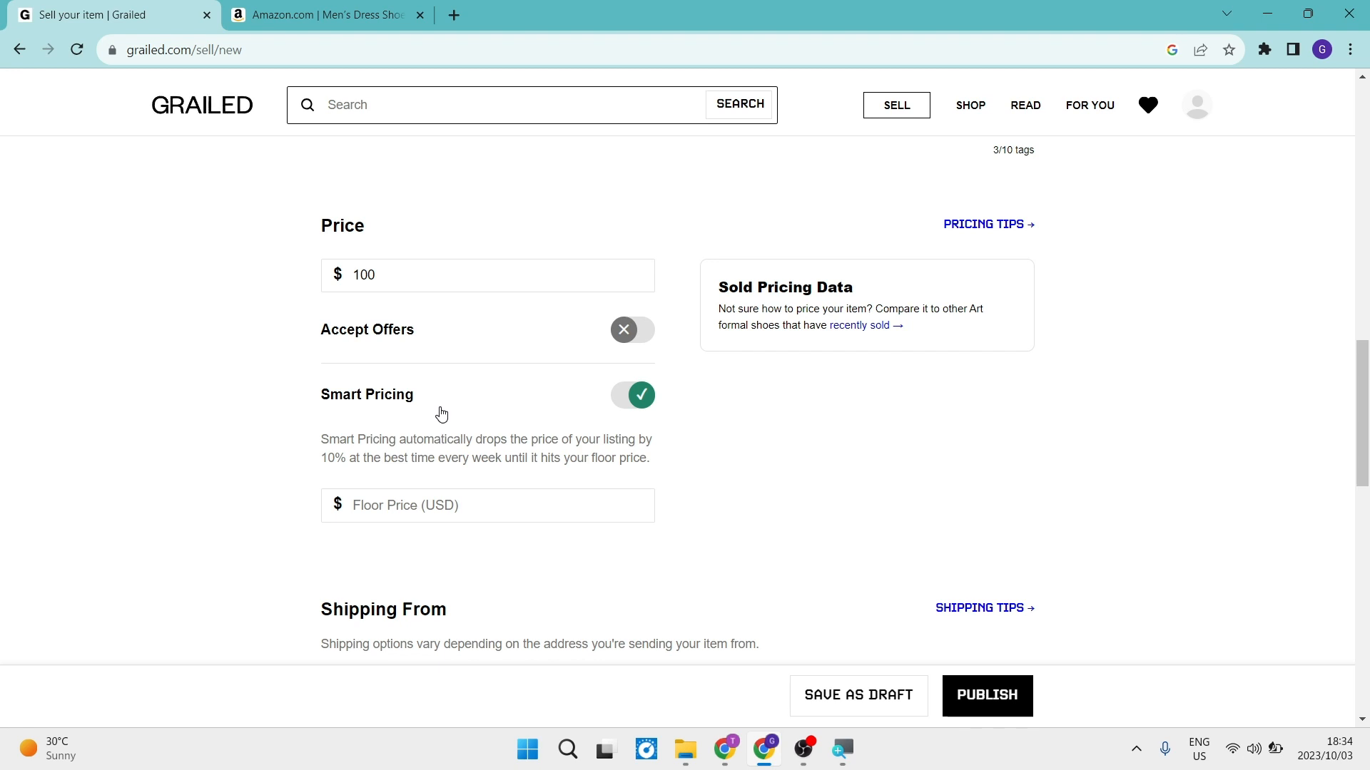
Try Smart Pricing with a floor price of 80 USD, and leave Smart Pricing turned off for the listing.
click(642, 403)
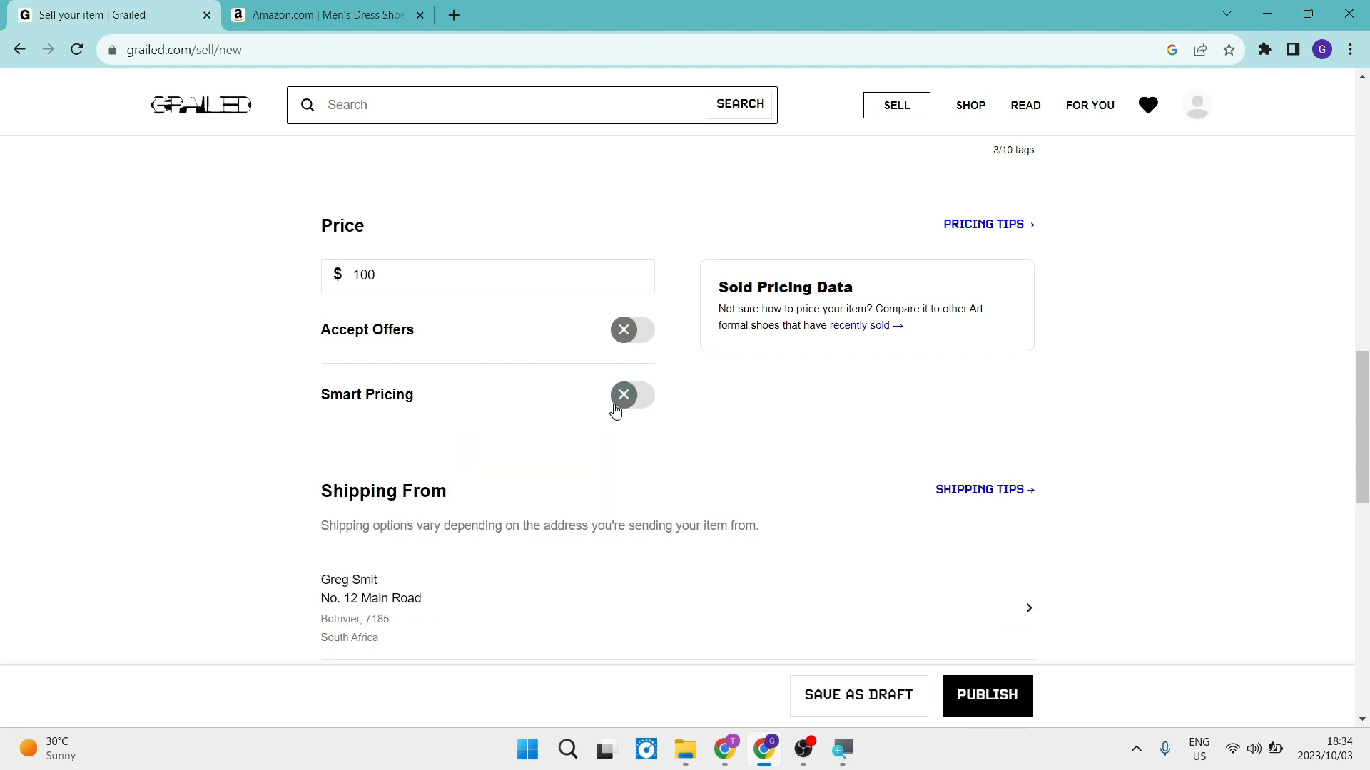
click(621, 404)
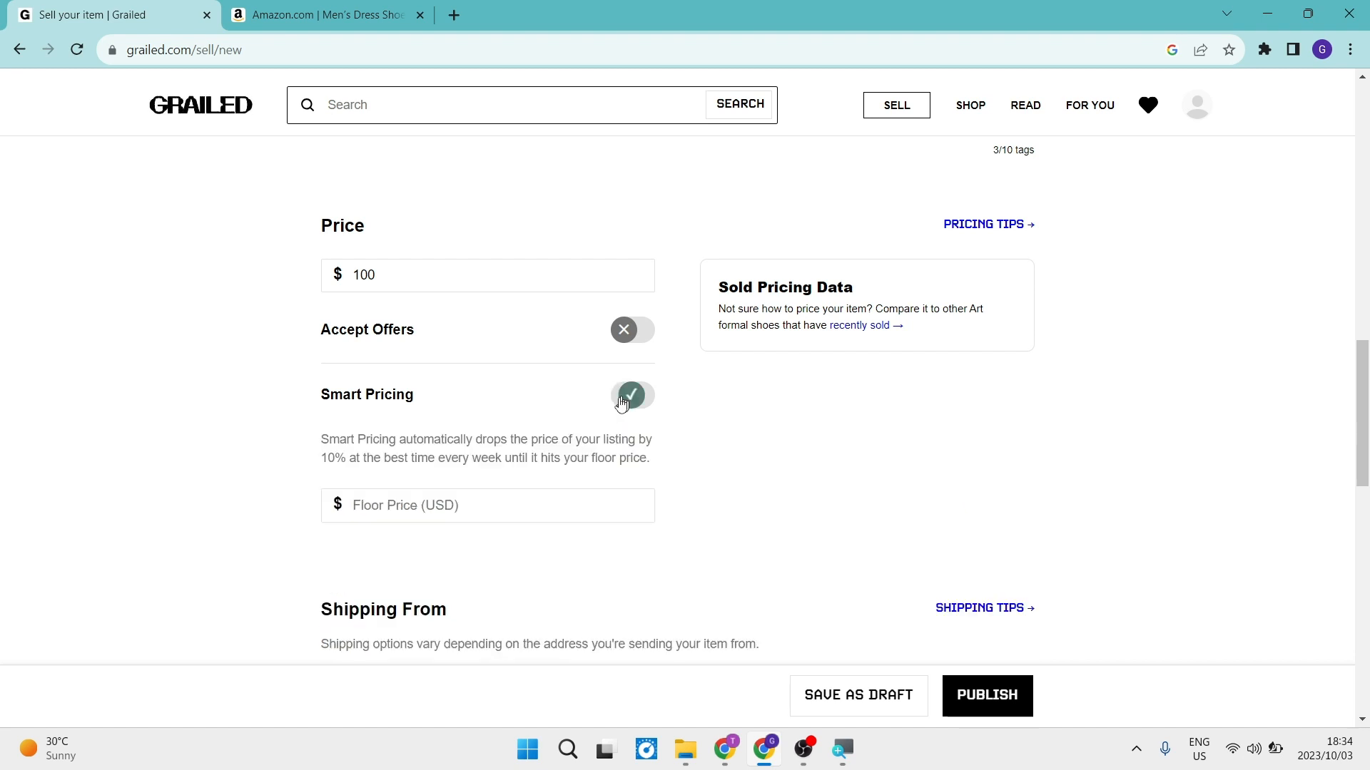
click(432, 512)
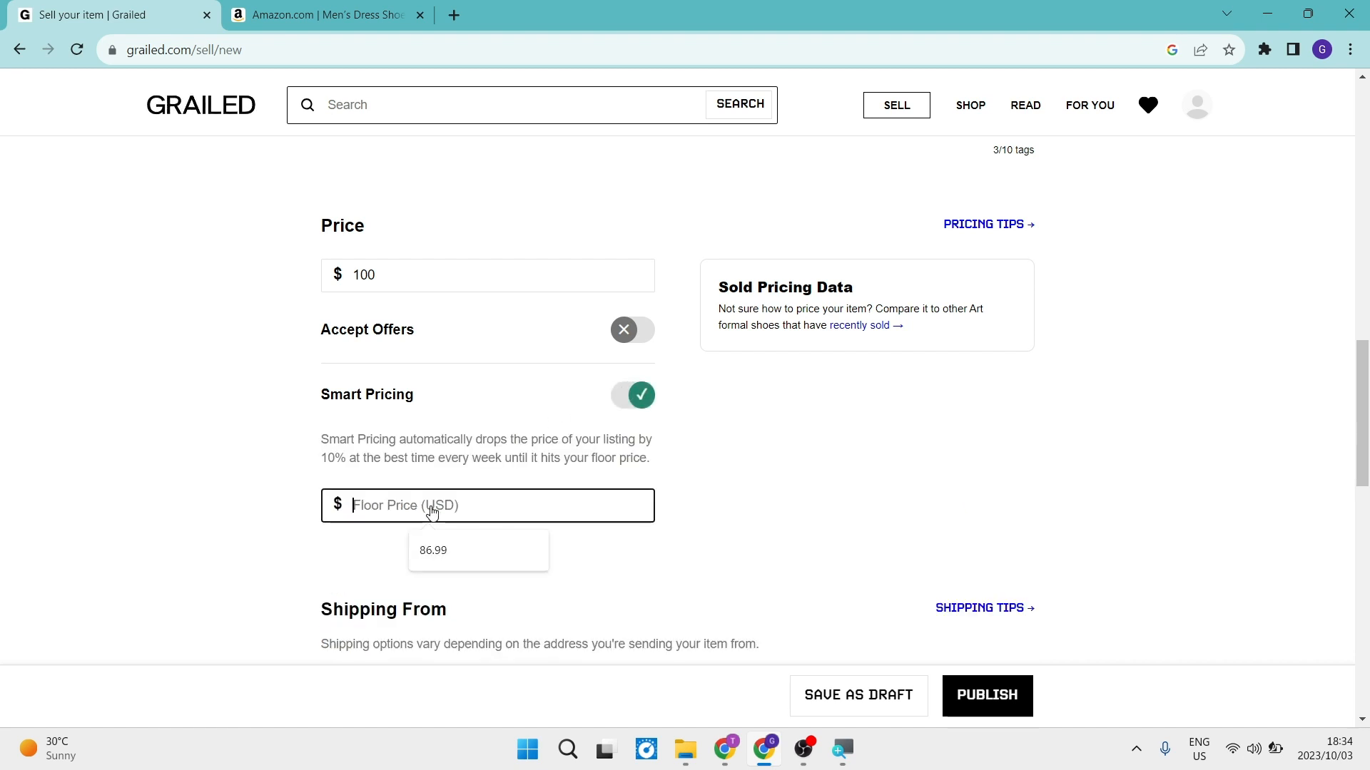
text(90)
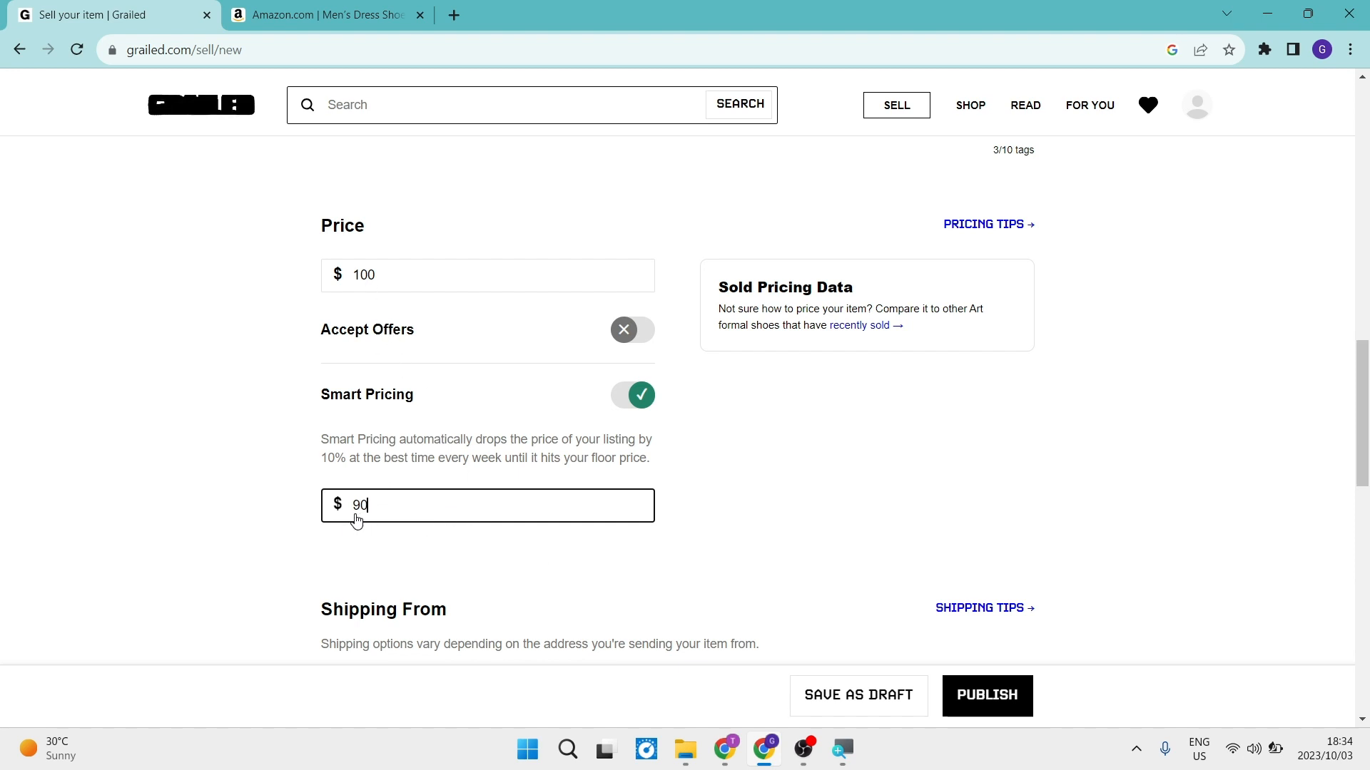
key(BackSpace)
key(BackSpace)
text(8)
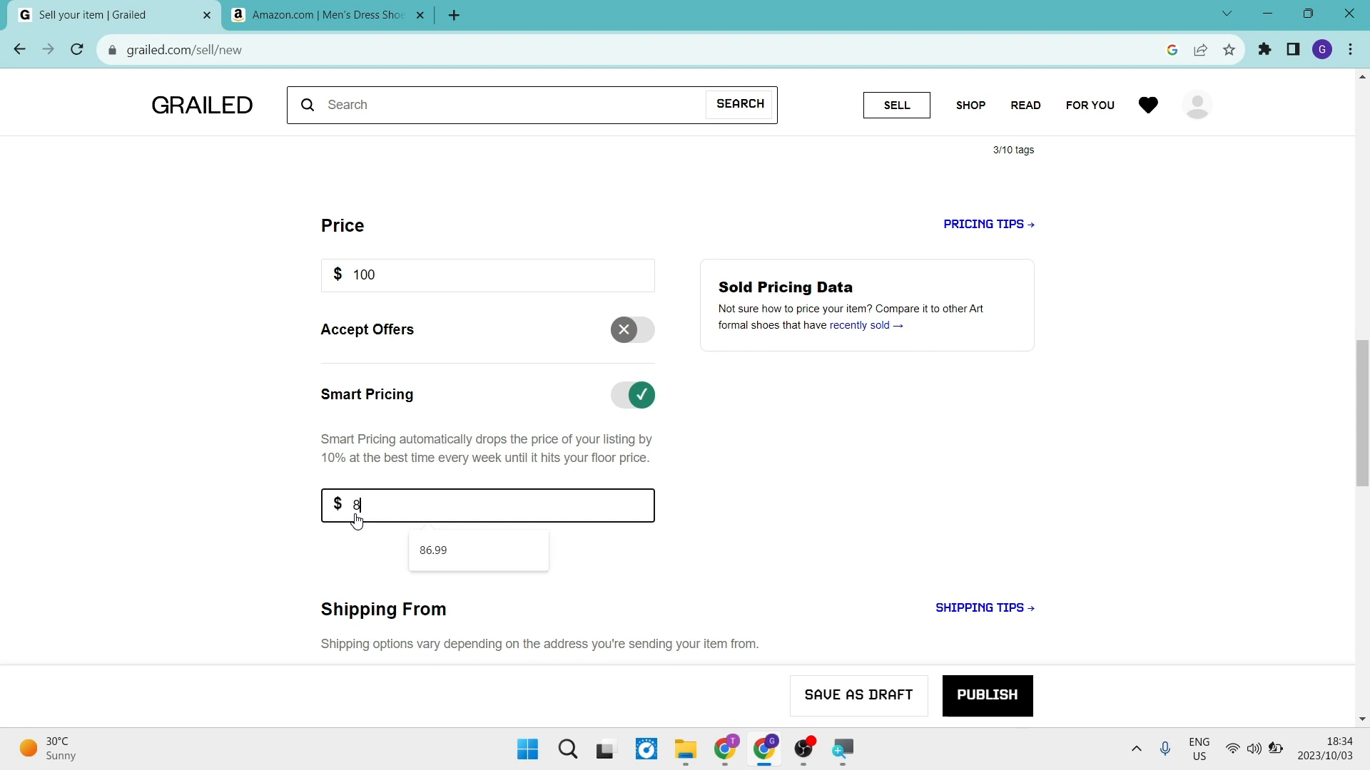
text(0)
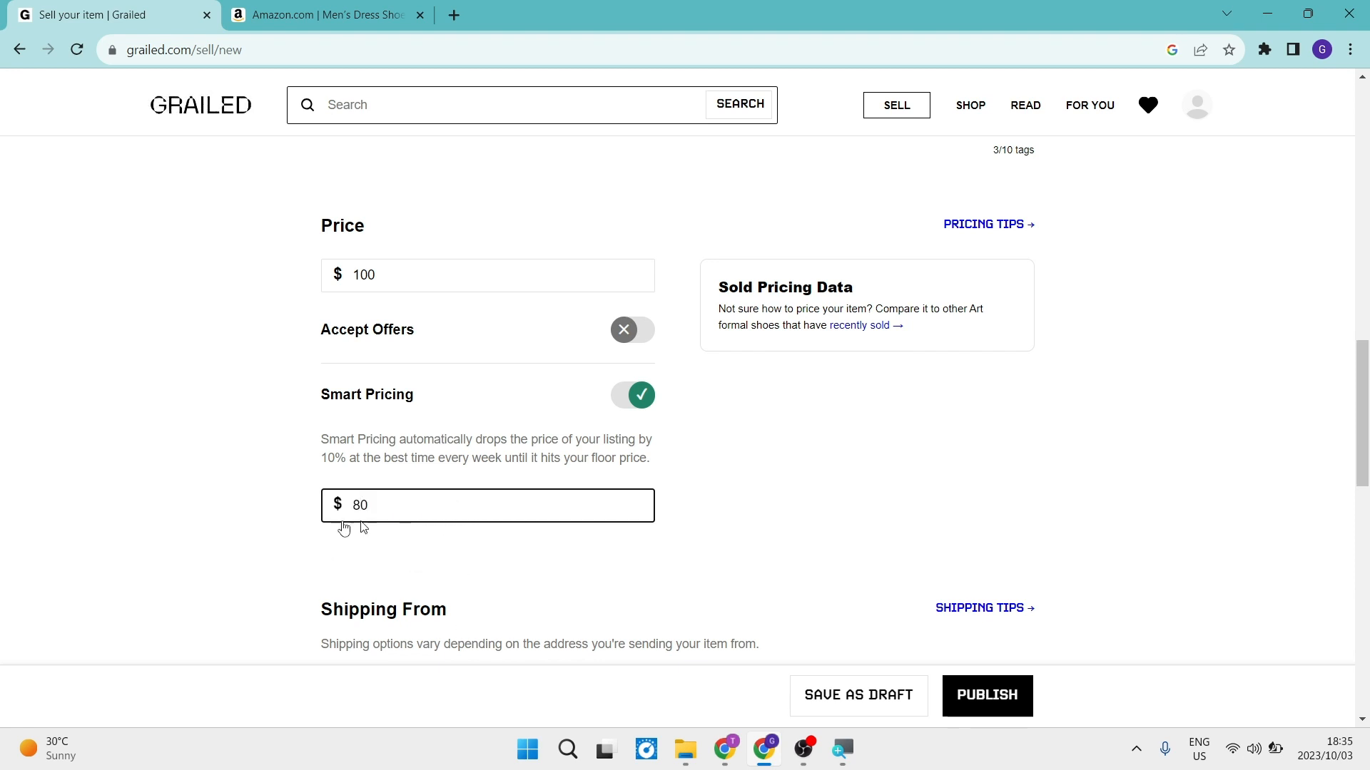
click(627, 400)
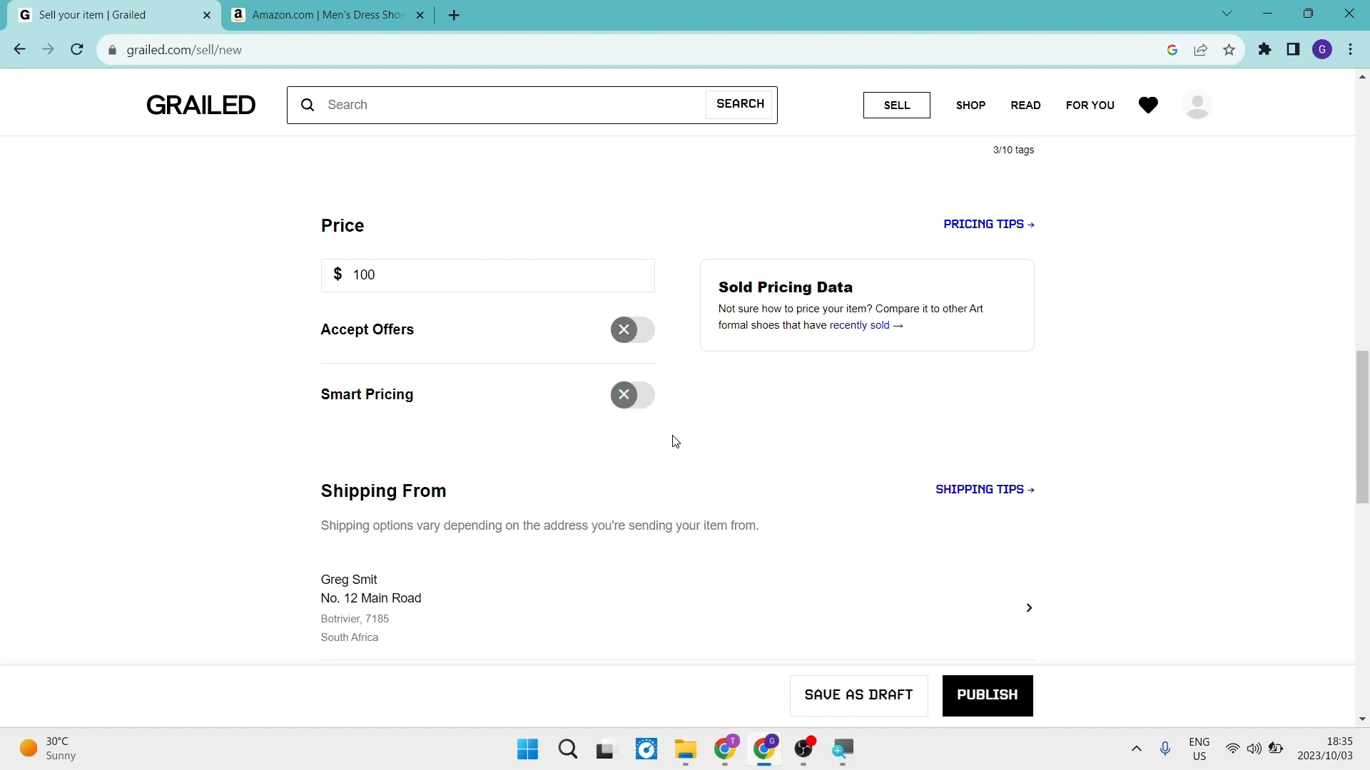
Set the United States shipping cost to 20 USD and keep that shipping region enabled.
scroll(649, 477, down, 3)
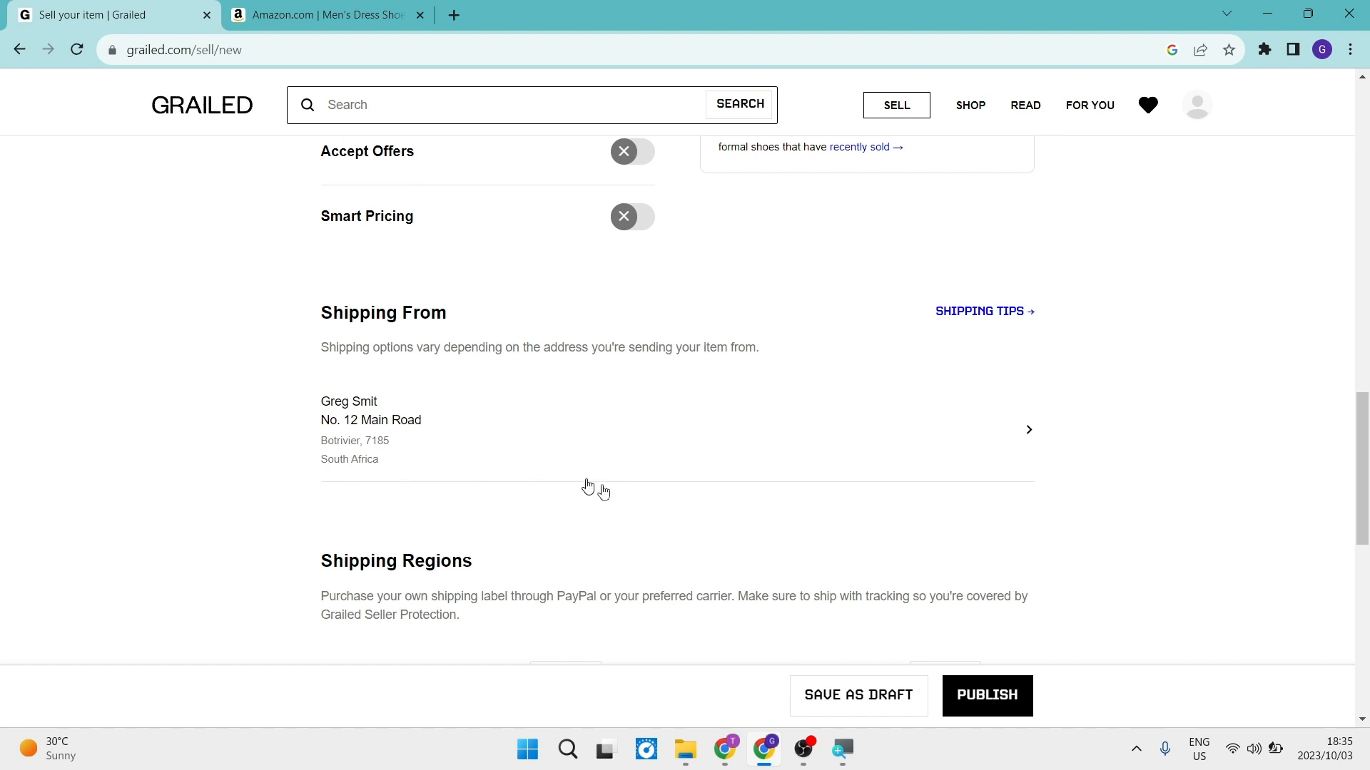
scroll(664, 476, down, 3)
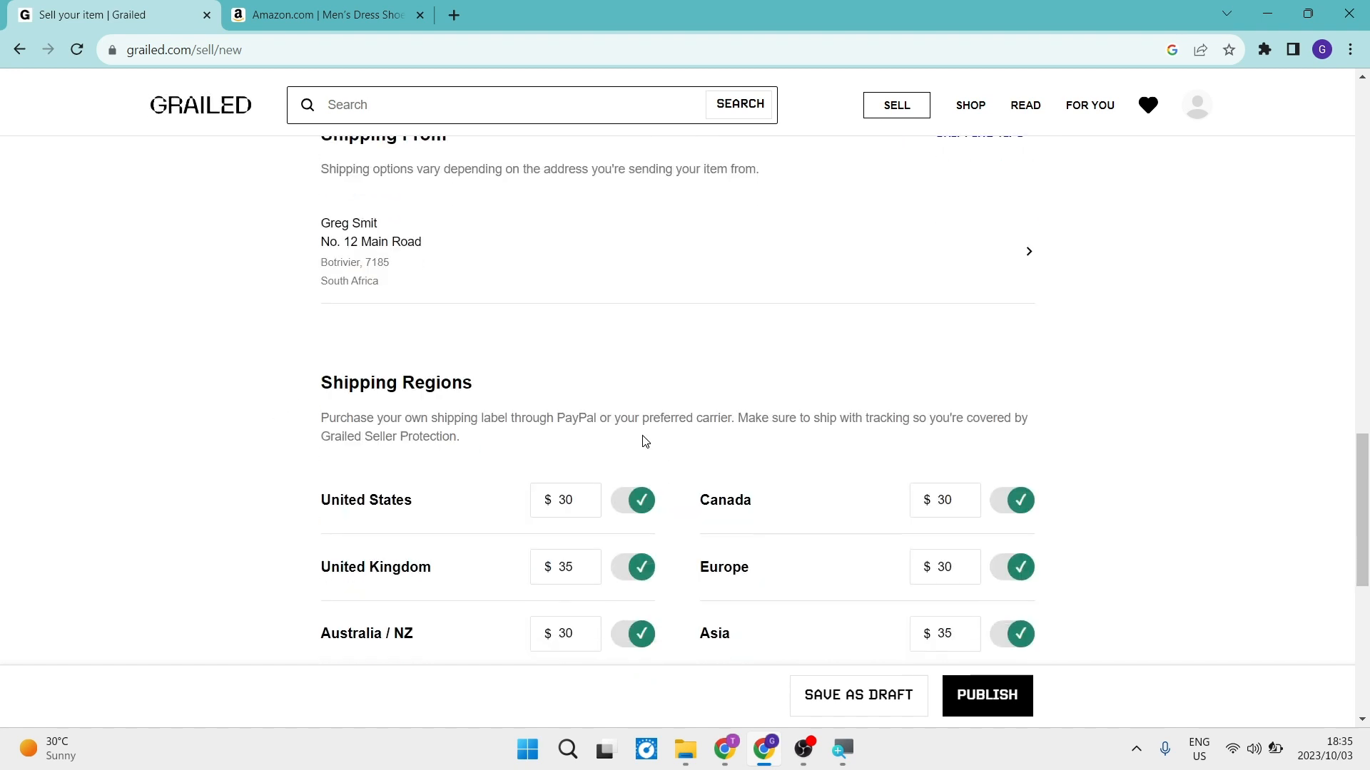
scroll(644, 436, down, 3)
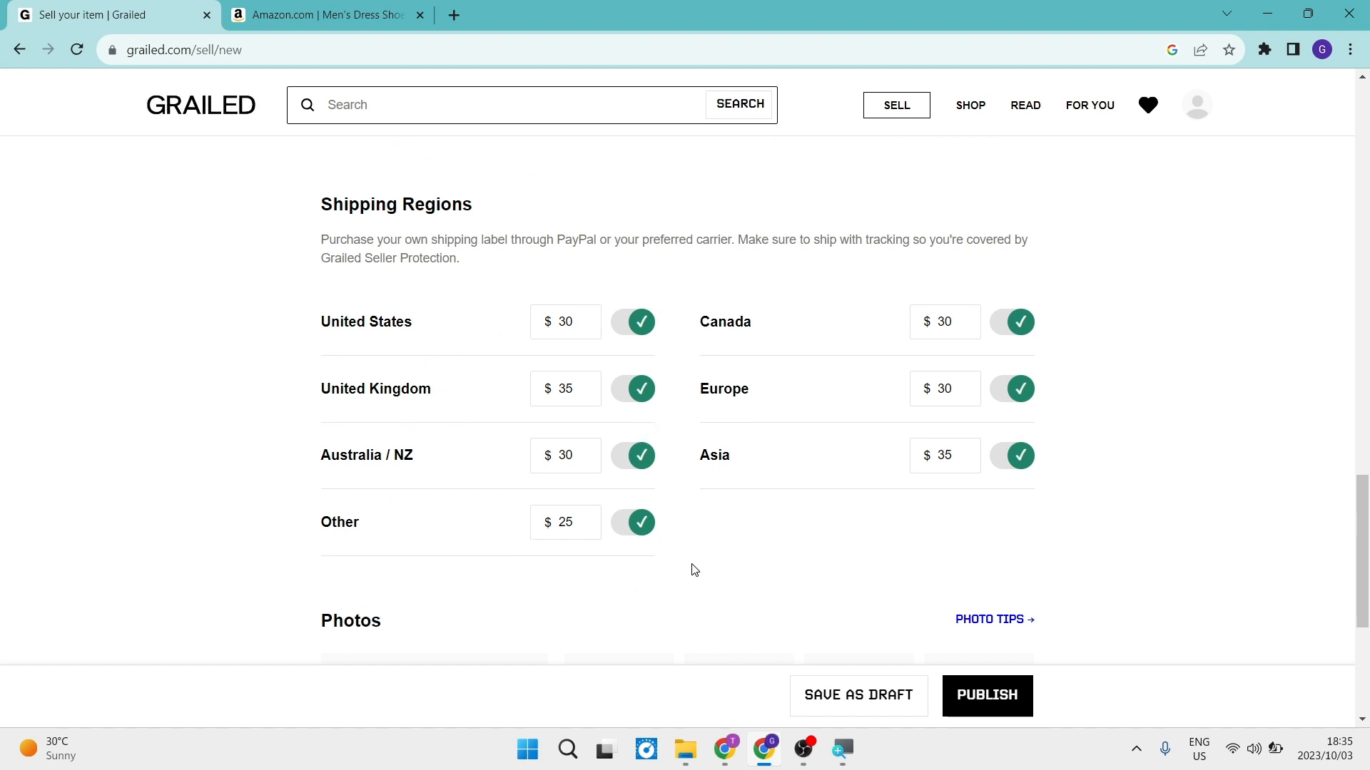
click(578, 328)
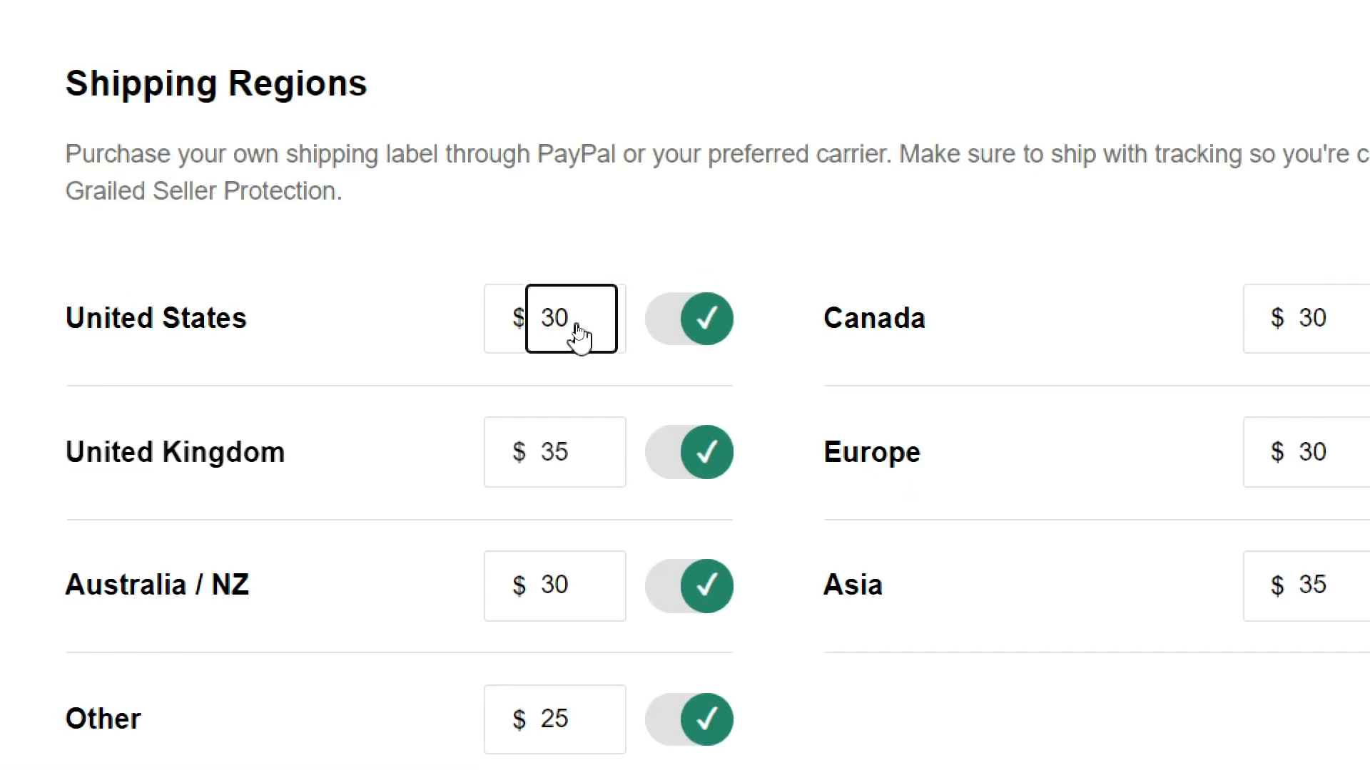
key(BackSpace)
key(BackSpace)
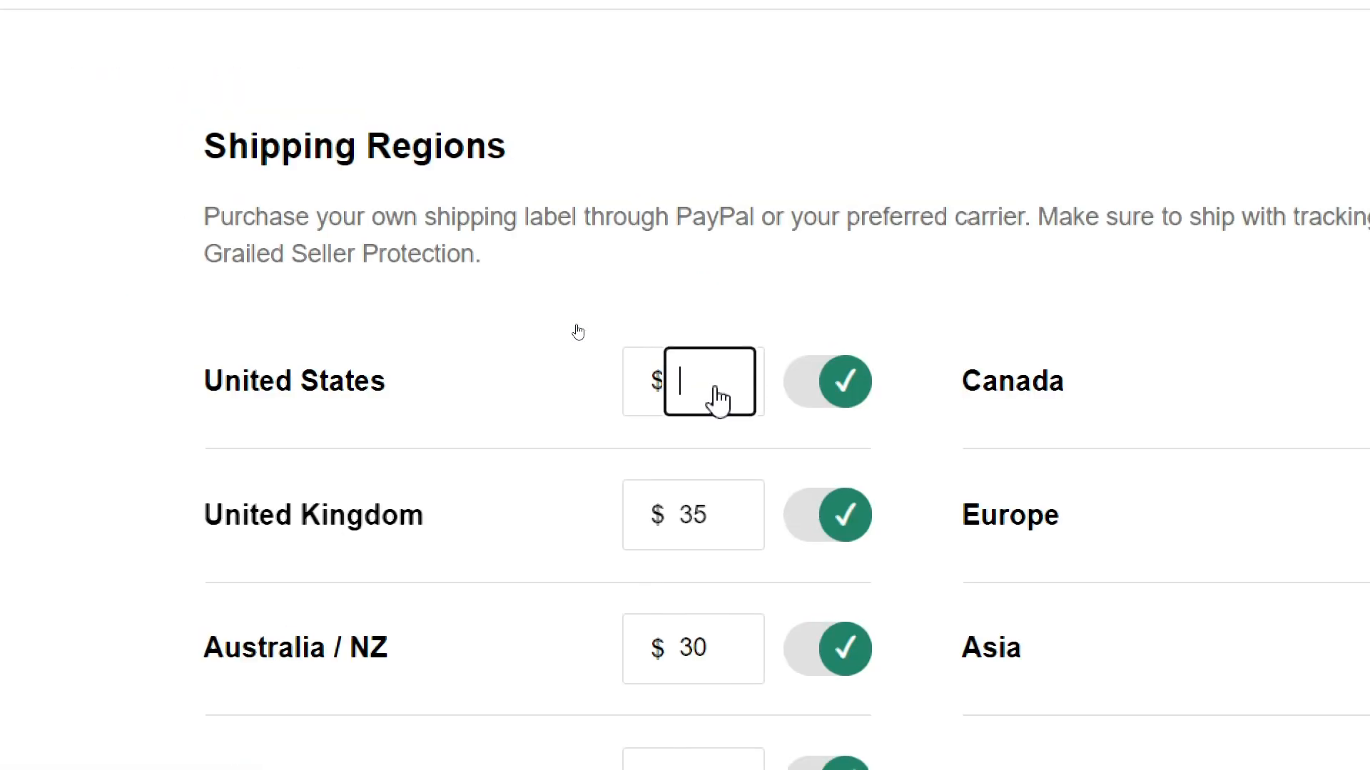
text(20)
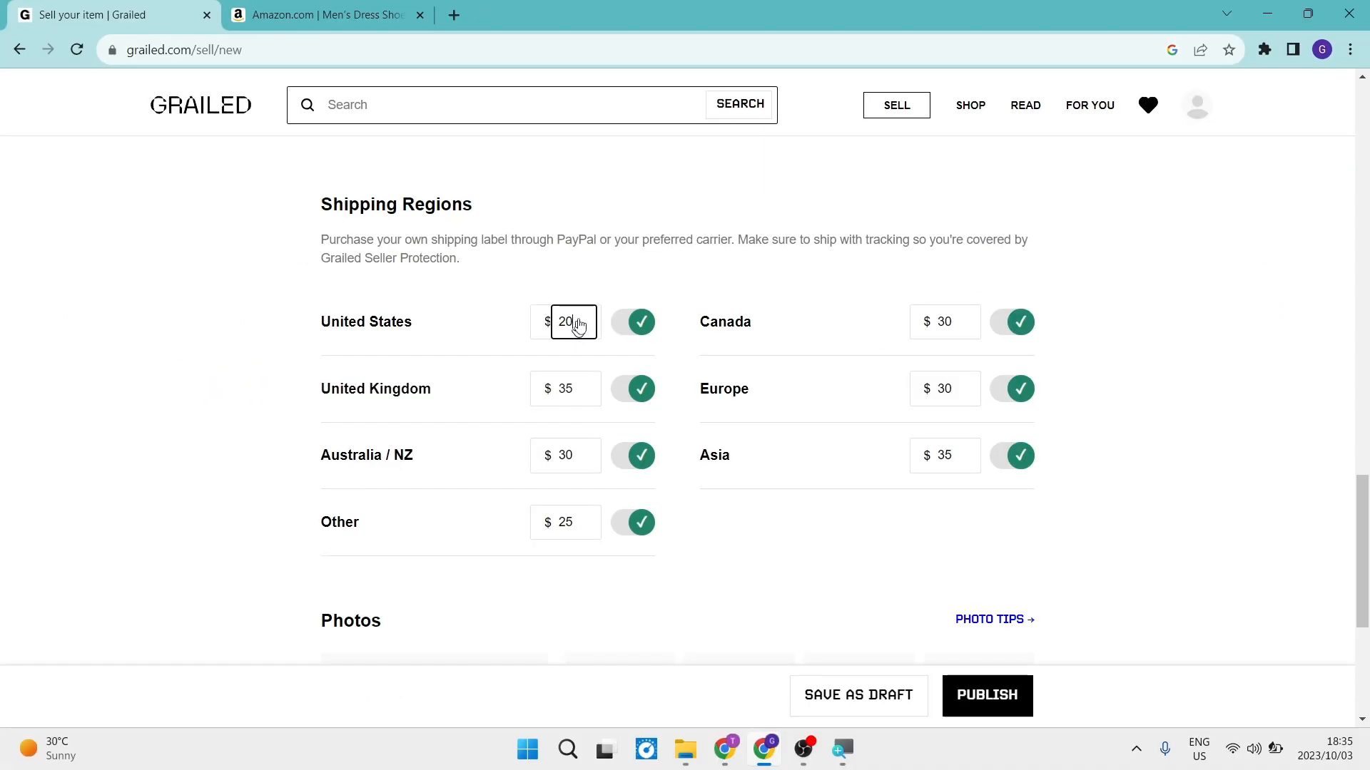
click(633, 324)
click(633, 324)
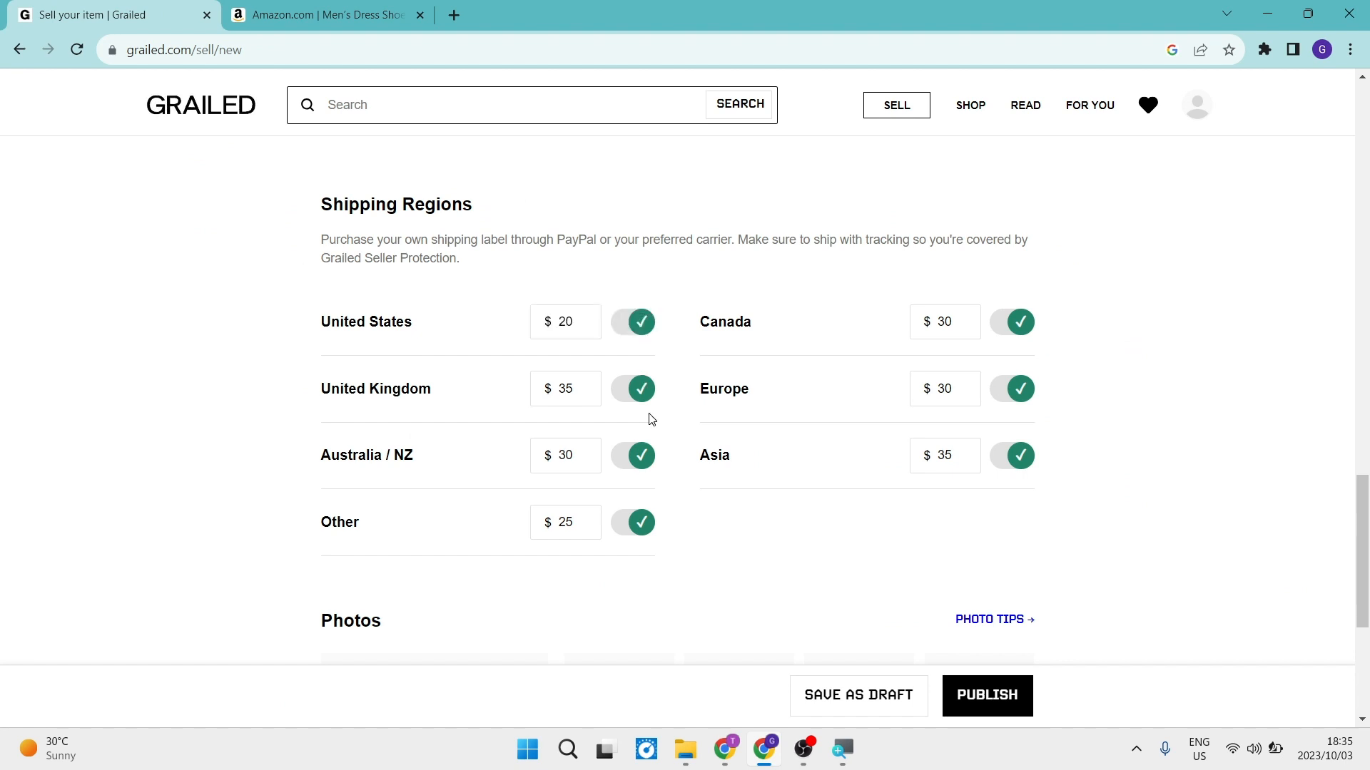
Disable shipping to the United Kingdom, Australia / NZ, Other, Canada, Europe and Asia.
click(638, 391)
click(636, 456)
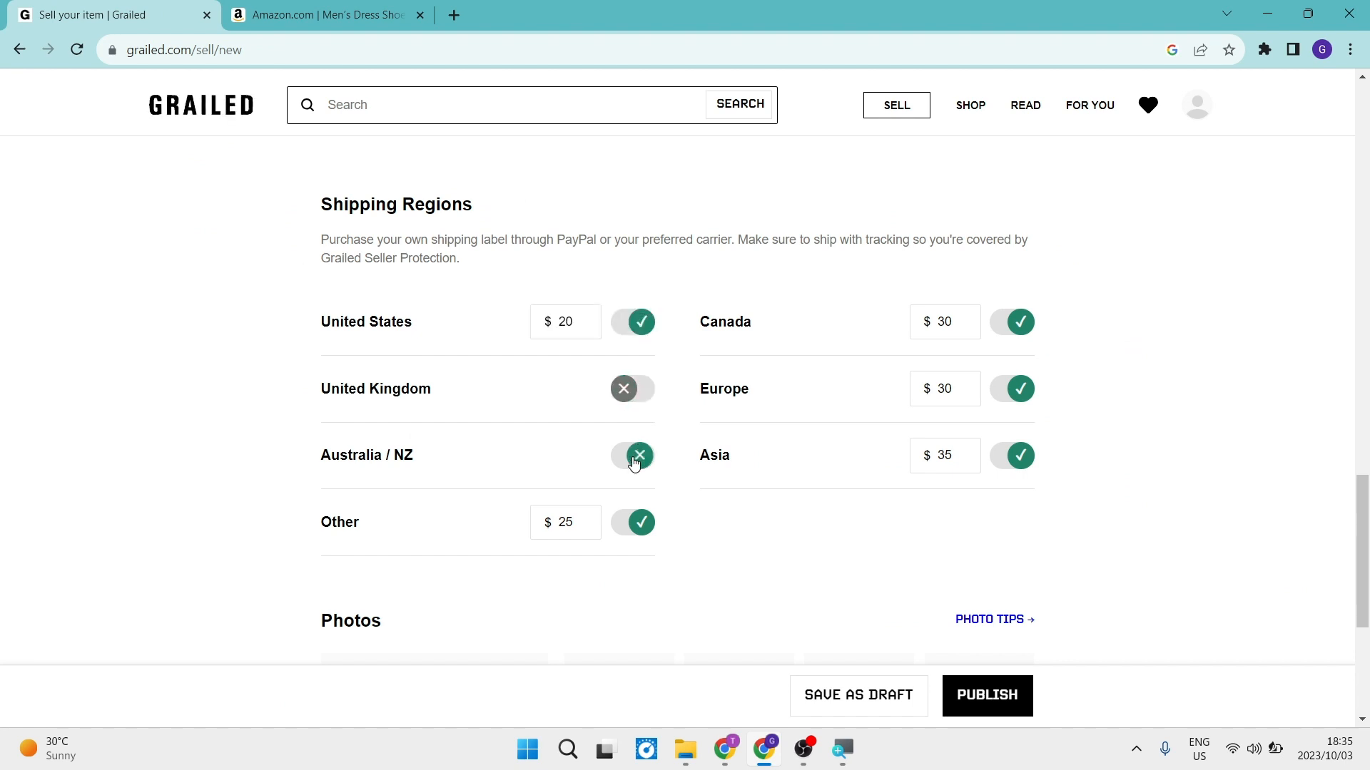
click(637, 525)
click(1019, 325)
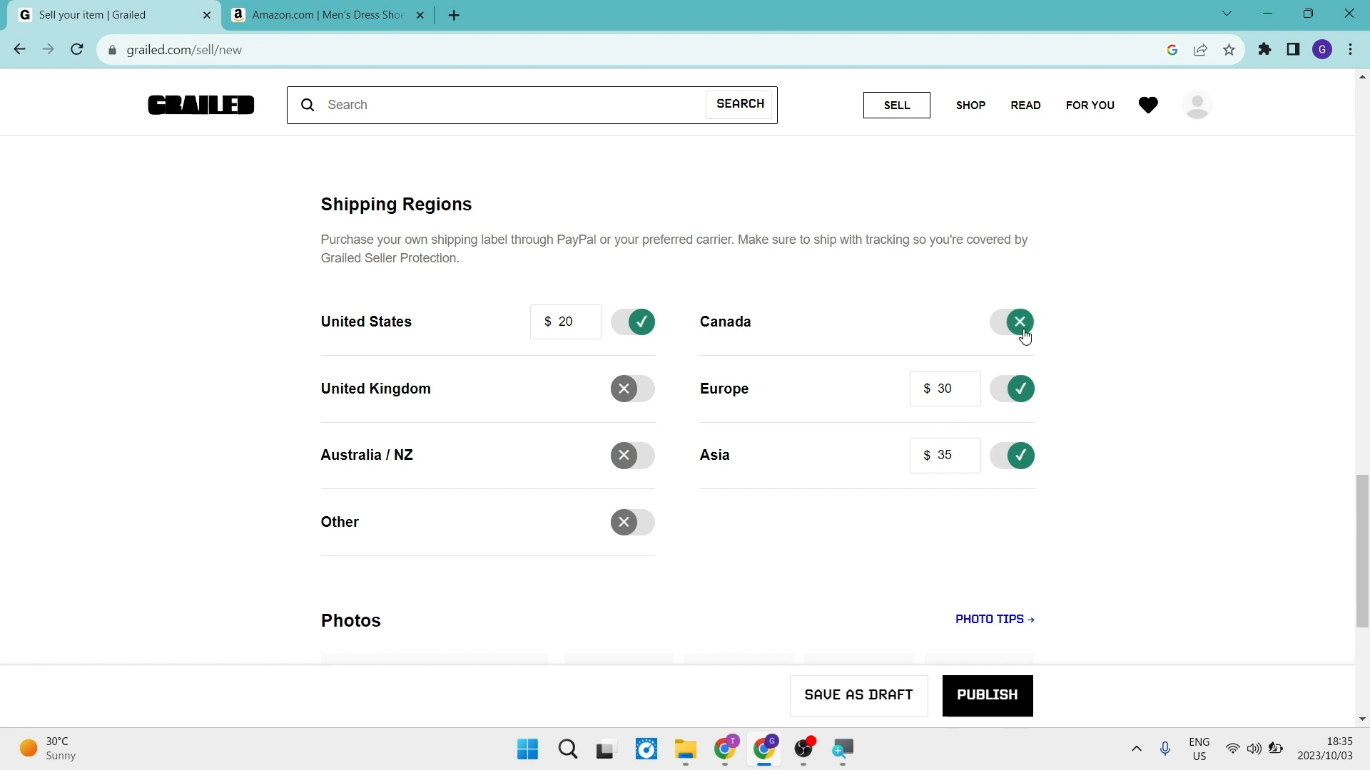
click(1020, 391)
click(1019, 456)
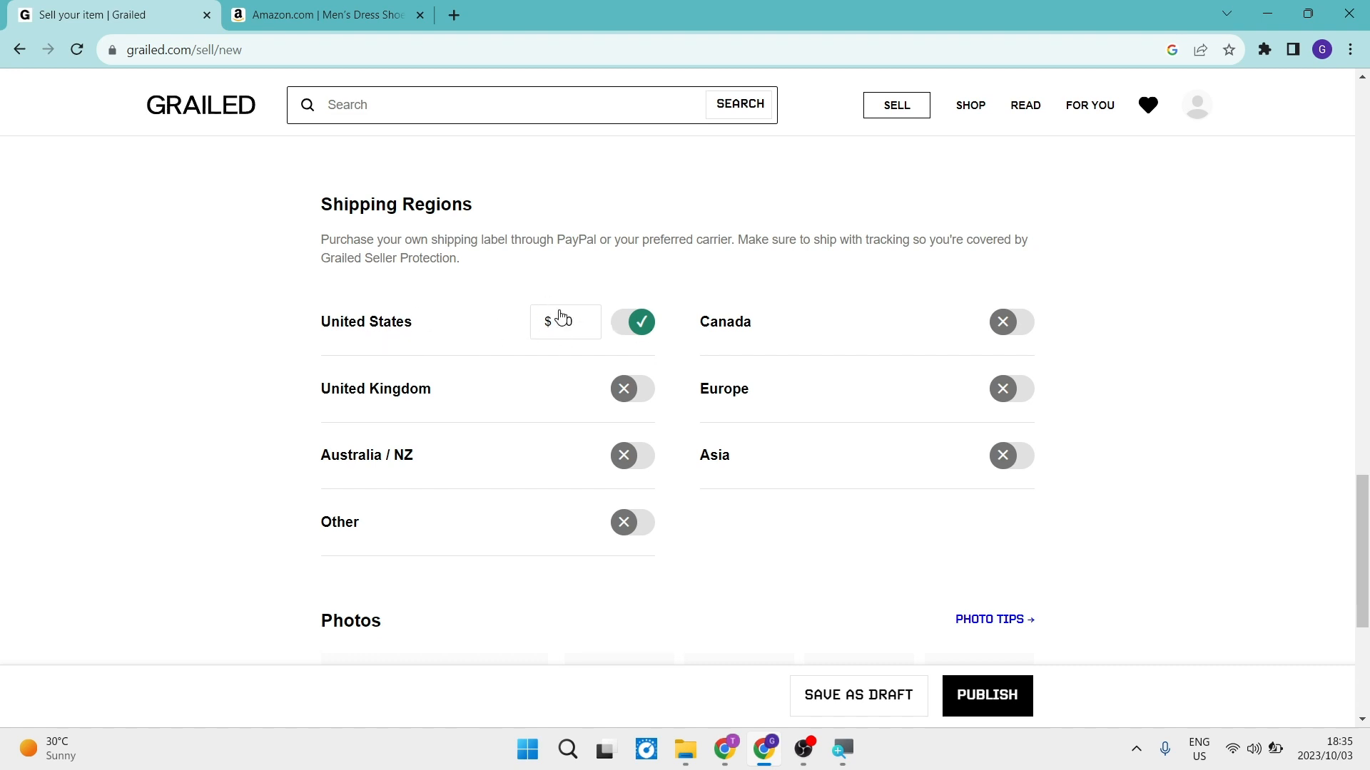
Save the main brown shoe image from the Amazon product page to the computer.
scroll(599, 423, down, 1)
scroll(631, 450, down, 1)
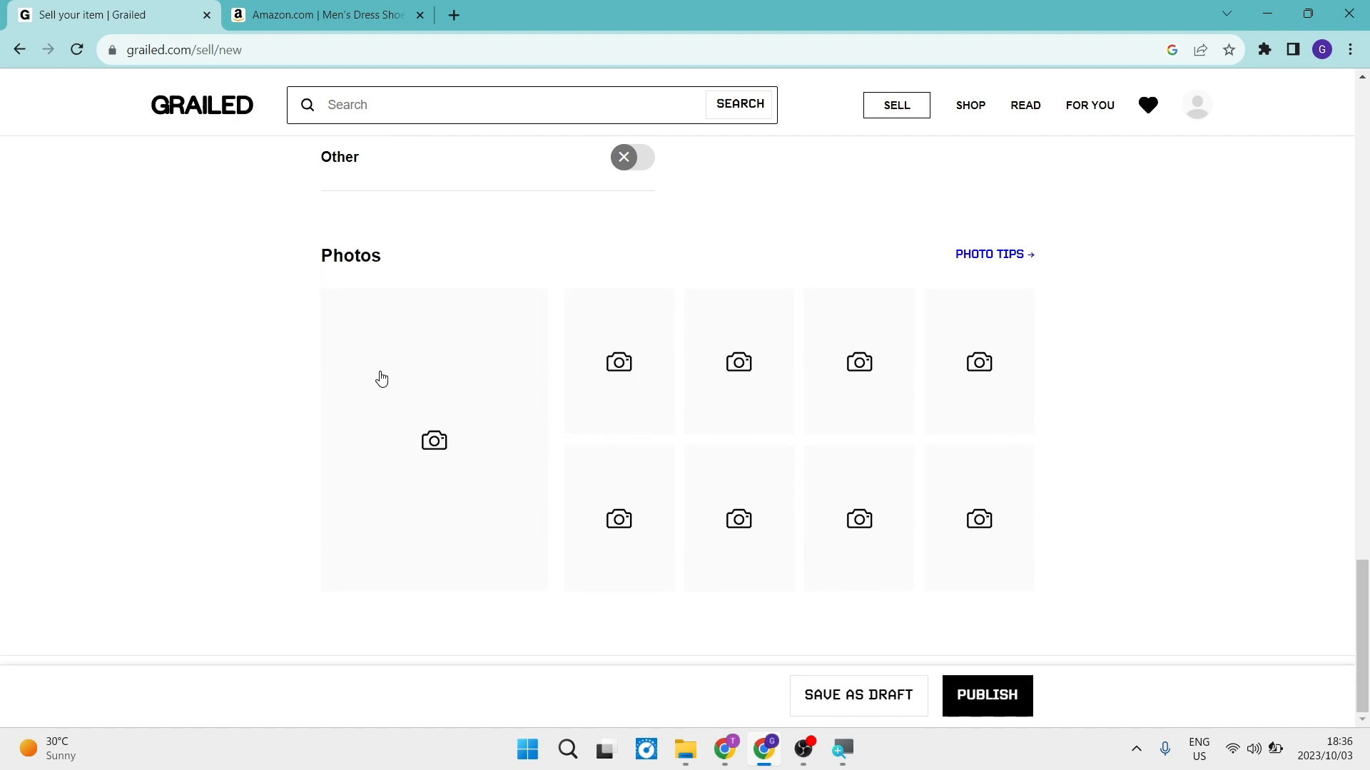
click(354, 7)
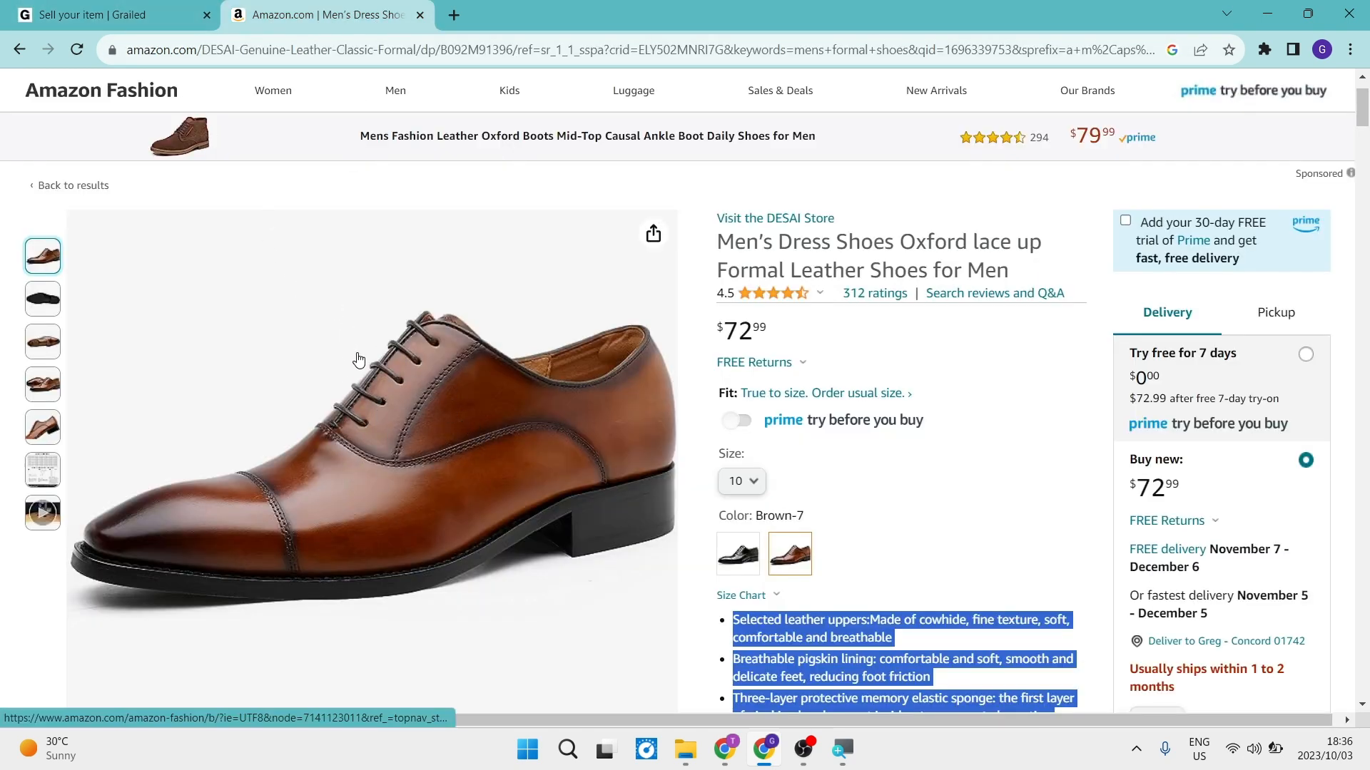
right_click(356, 352)
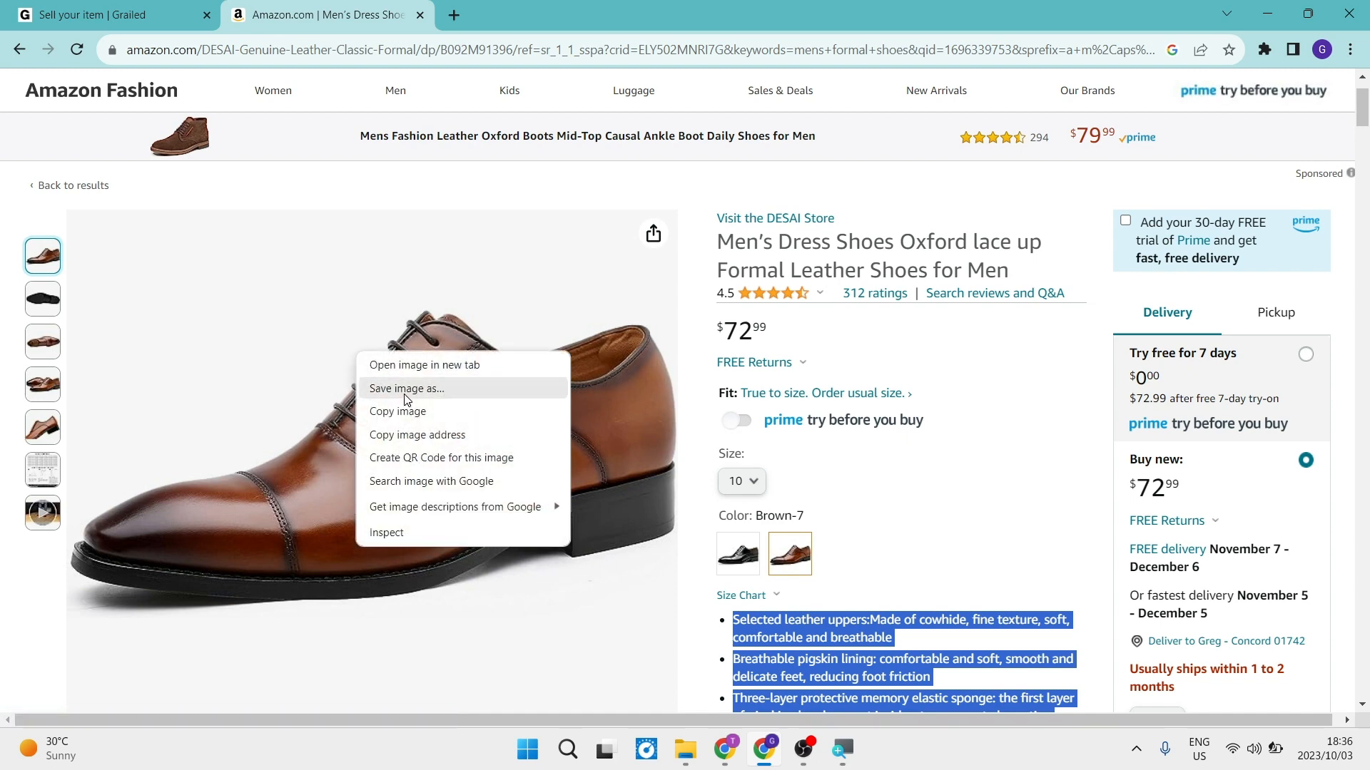
click(407, 389)
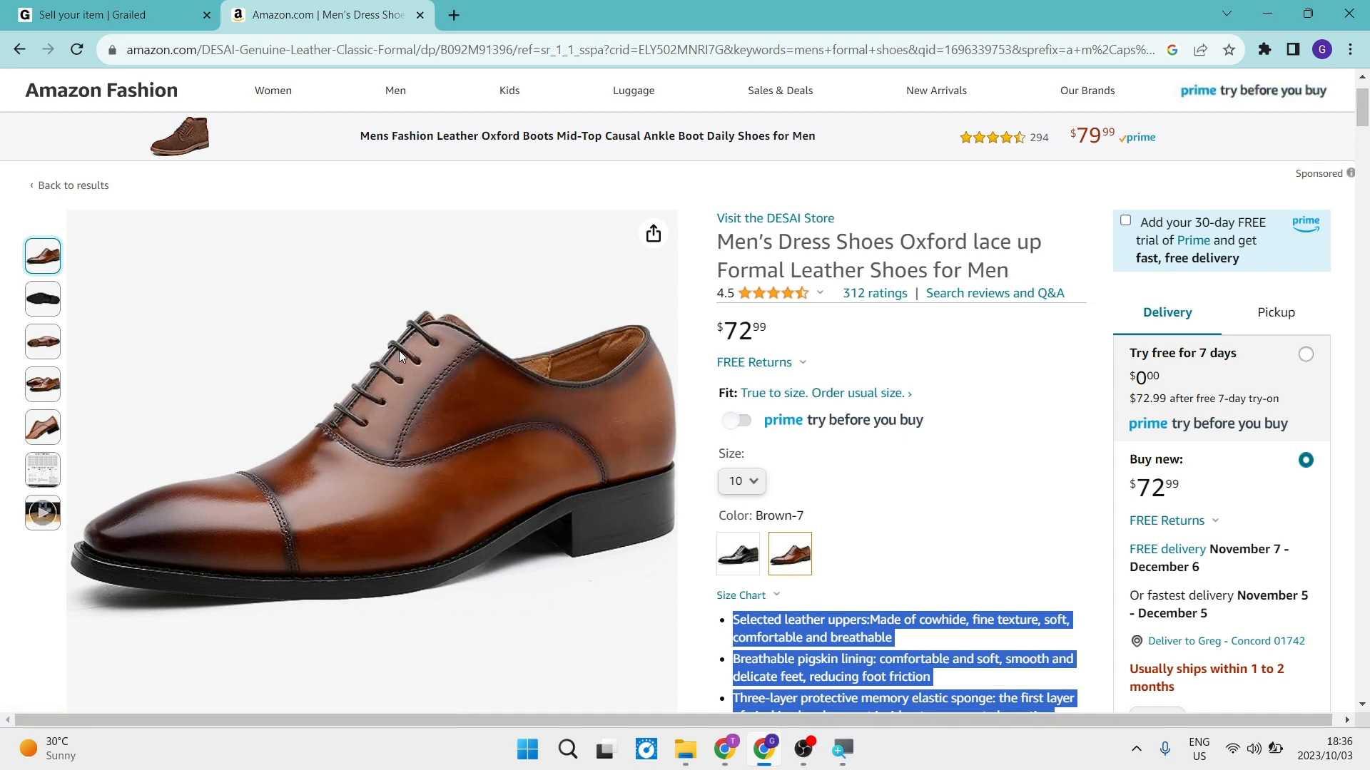
key(Return)
Upload the downloaded image 61xPeqRgpQS._AC_UX695_ as the main photo of the Grailed listing.
click(82, 6)
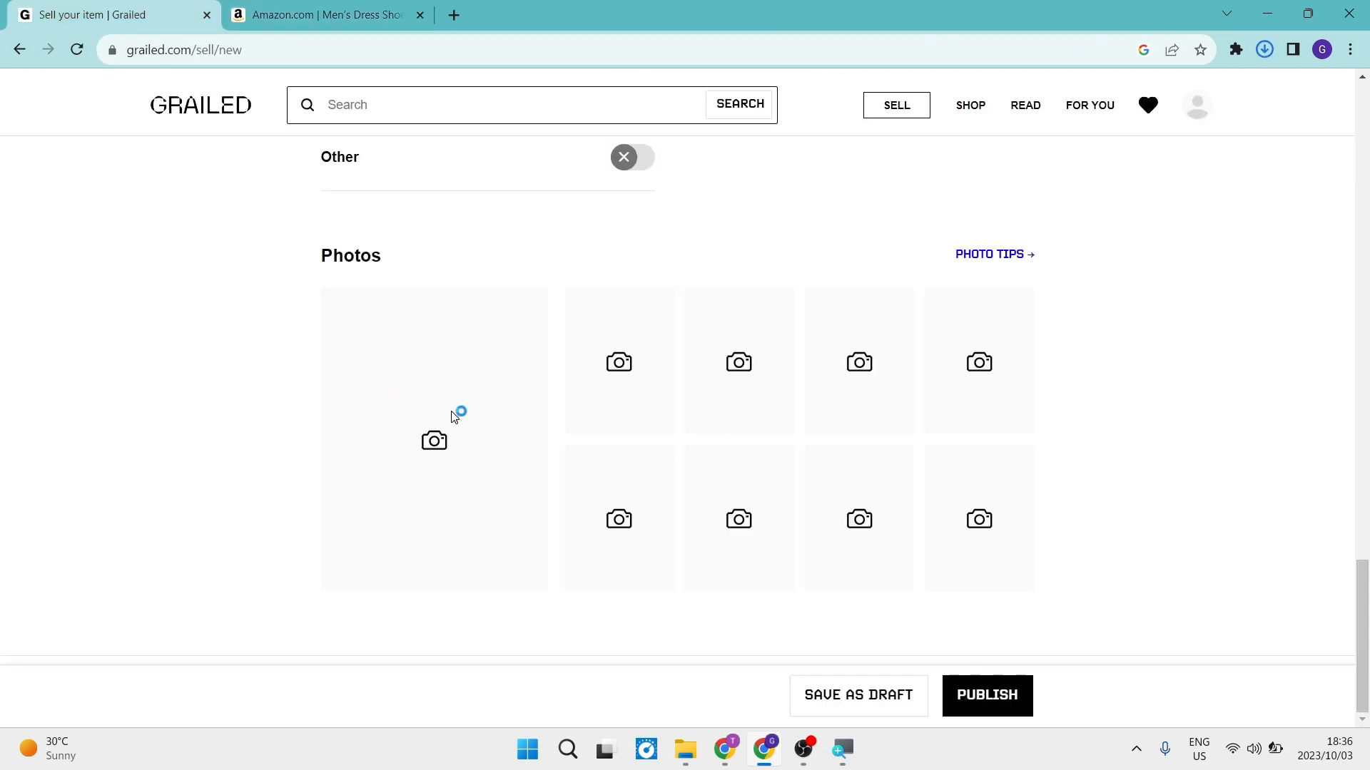
click(403, 522)
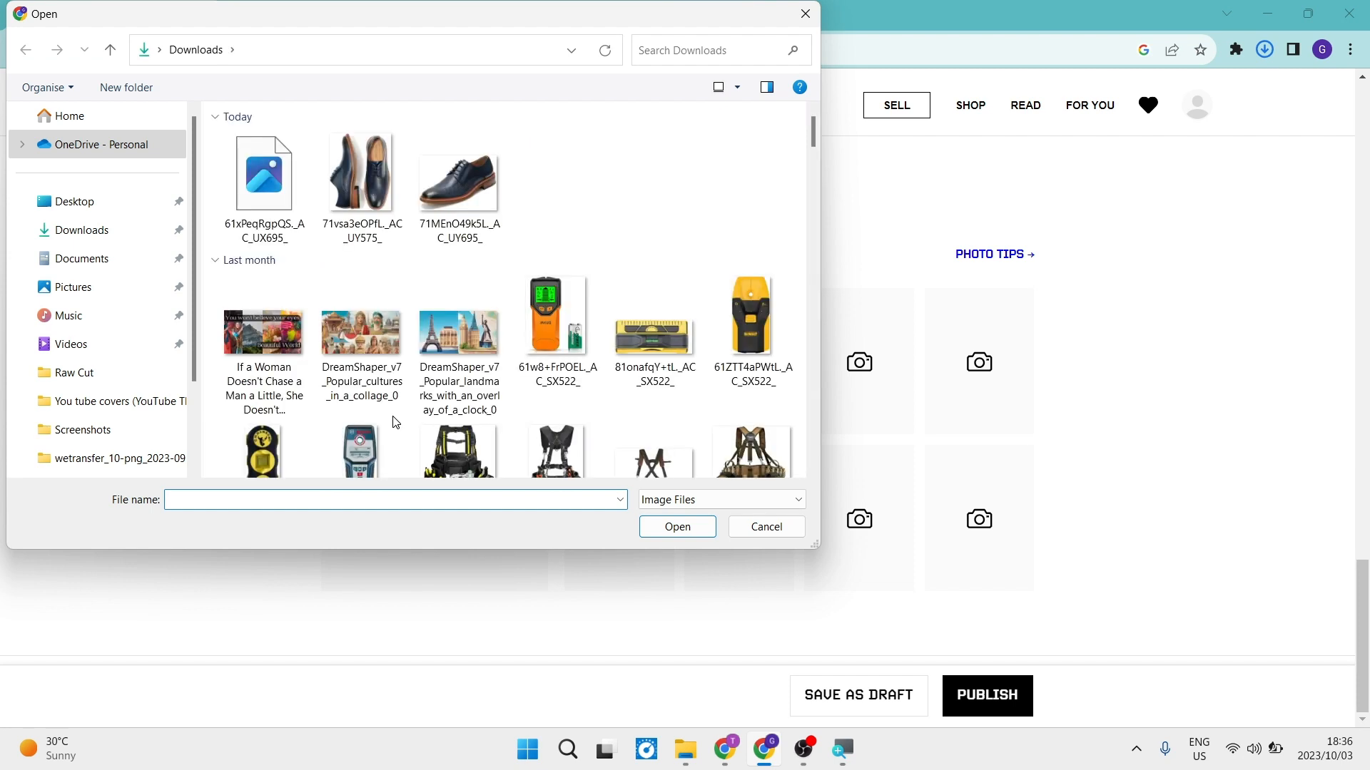
click(269, 191)
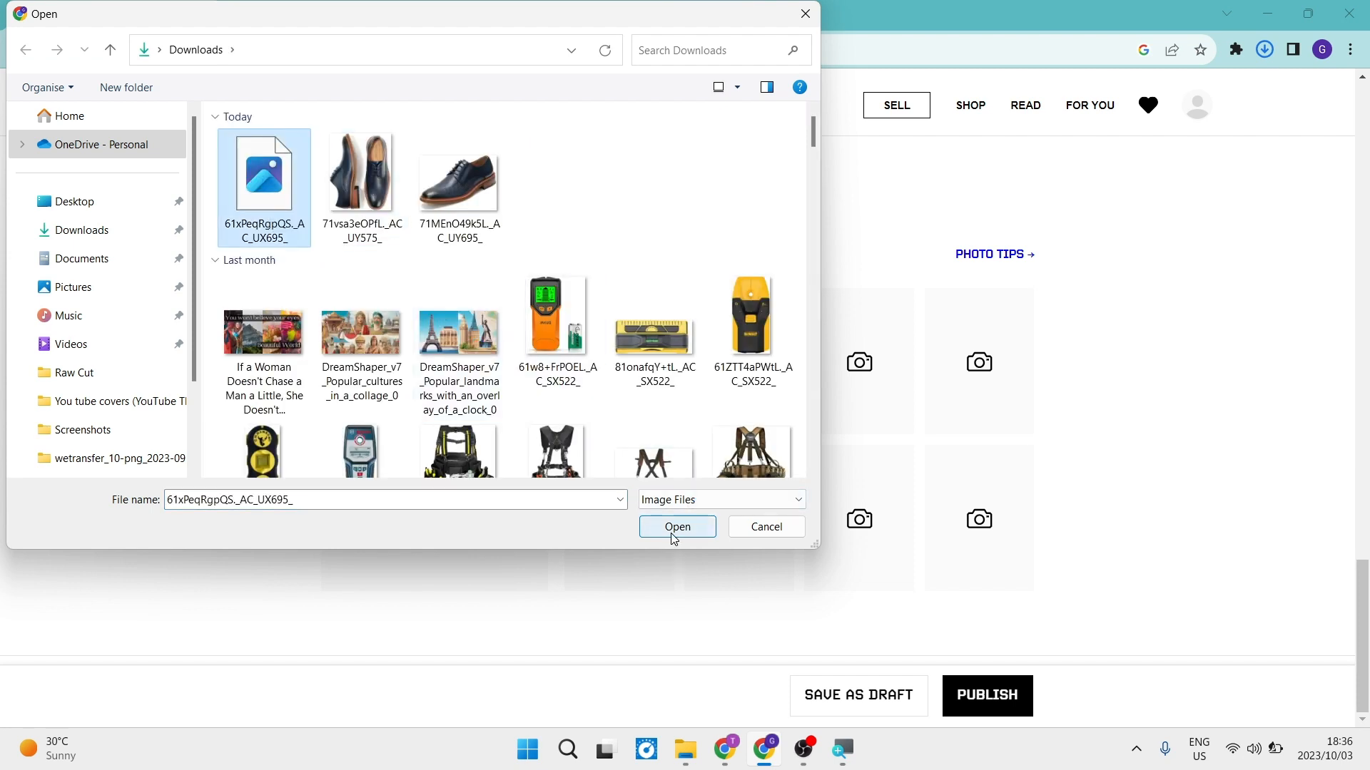
click(737, 529)
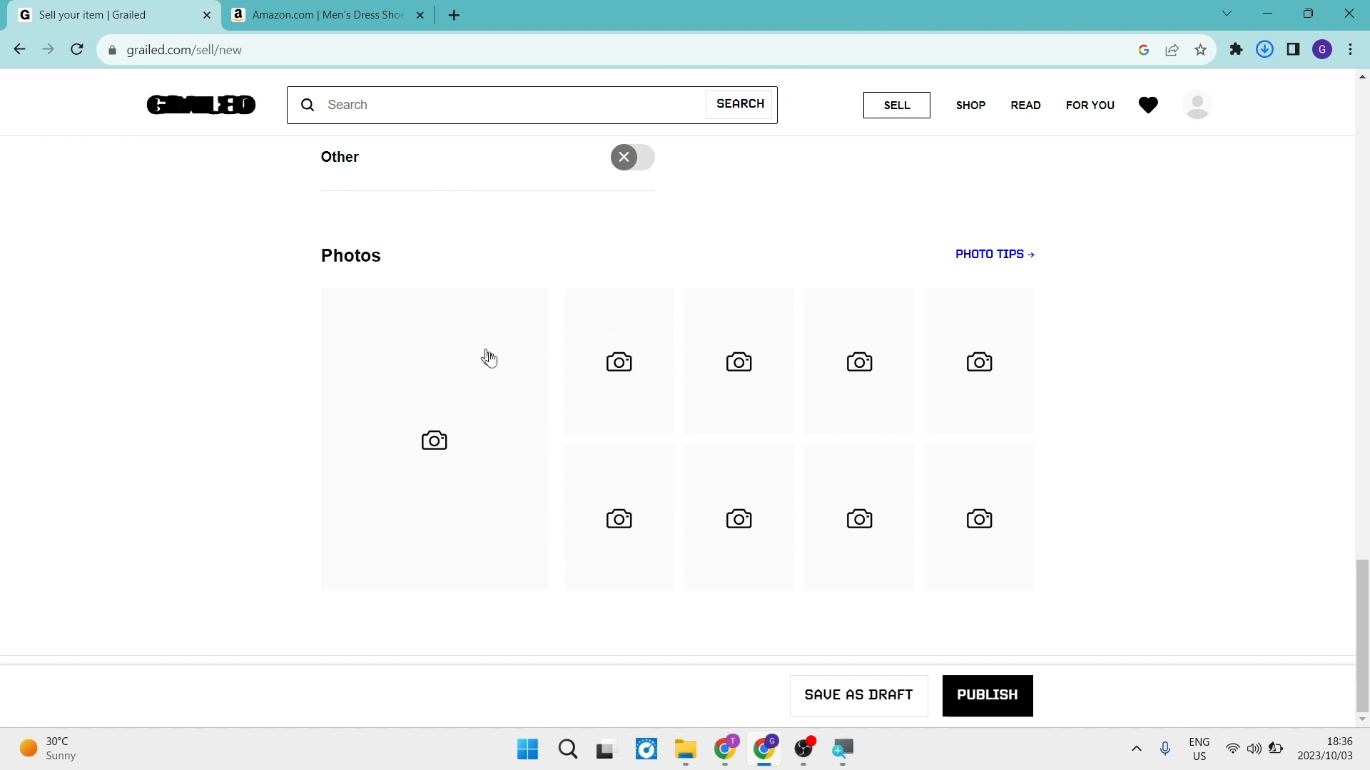
click(410, 408)
click(658, 532)
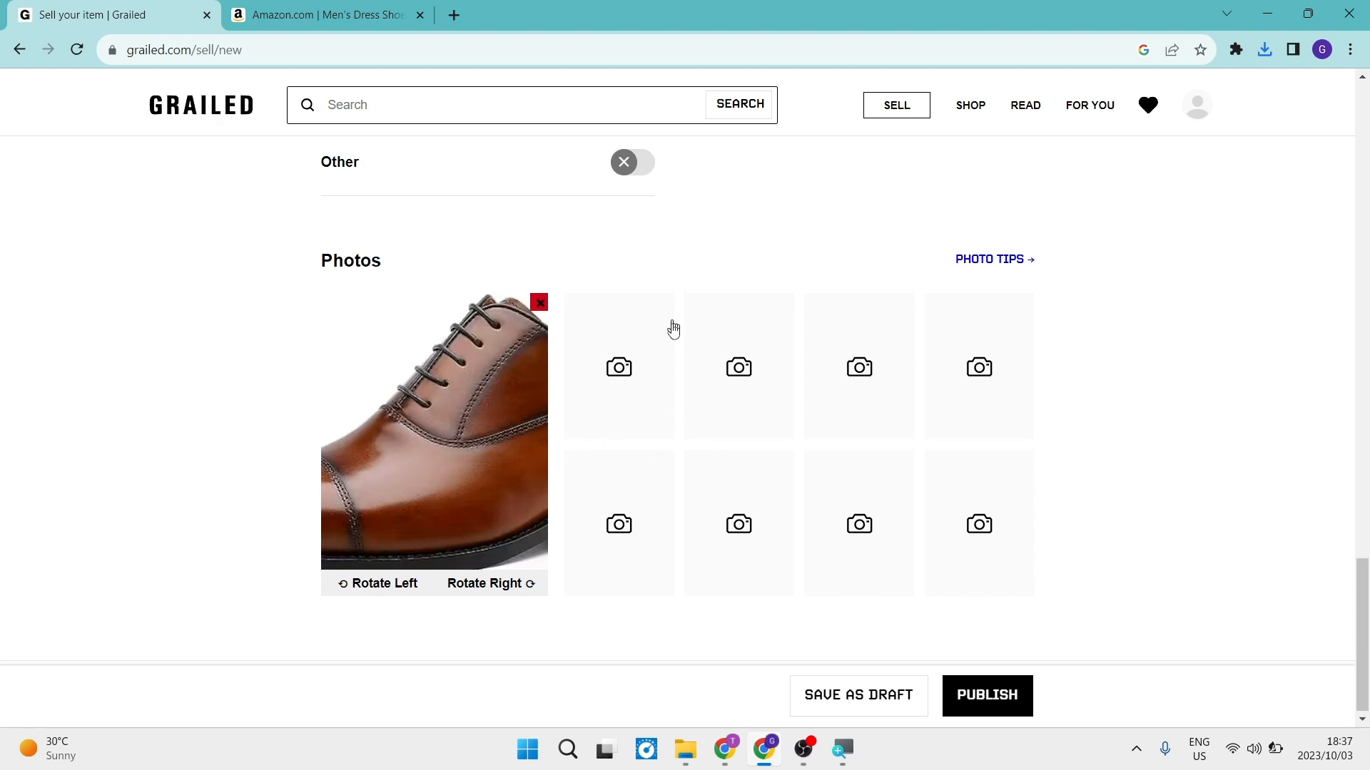
Review the whole listing form, from the details and description through tags, price and shipping to the photos.
scroll(670, 332, up, 15)
scroll(672, 339, up, 2)
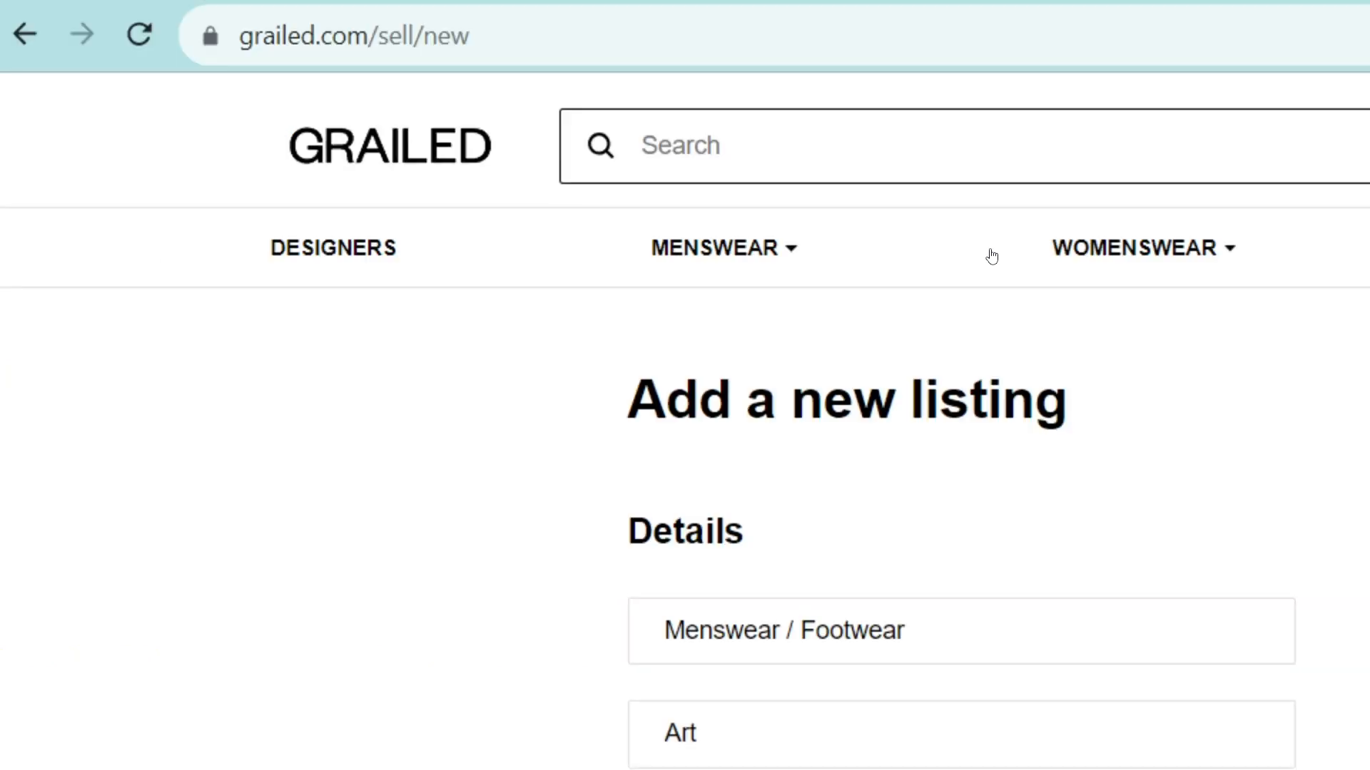
scroll(978, 358, down, 5)
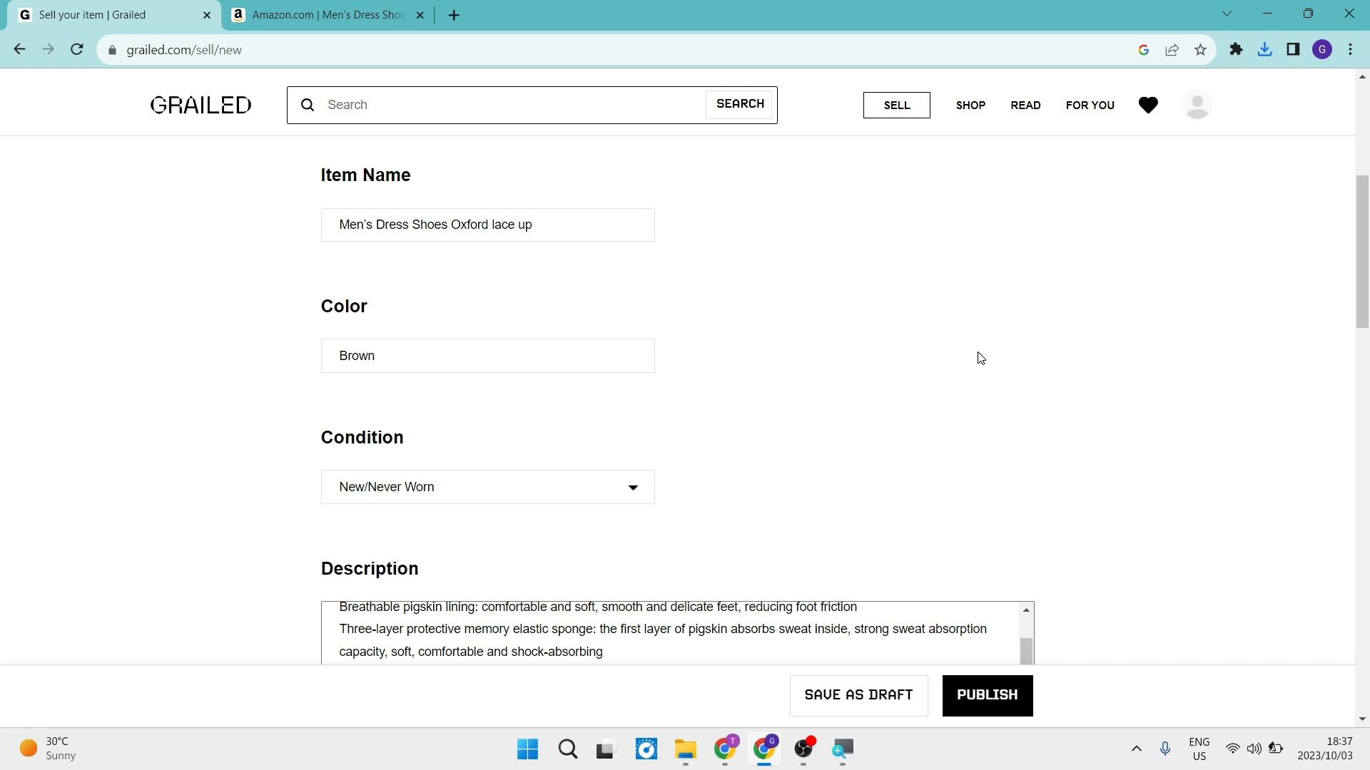
scroll(981, 358, down, 6)
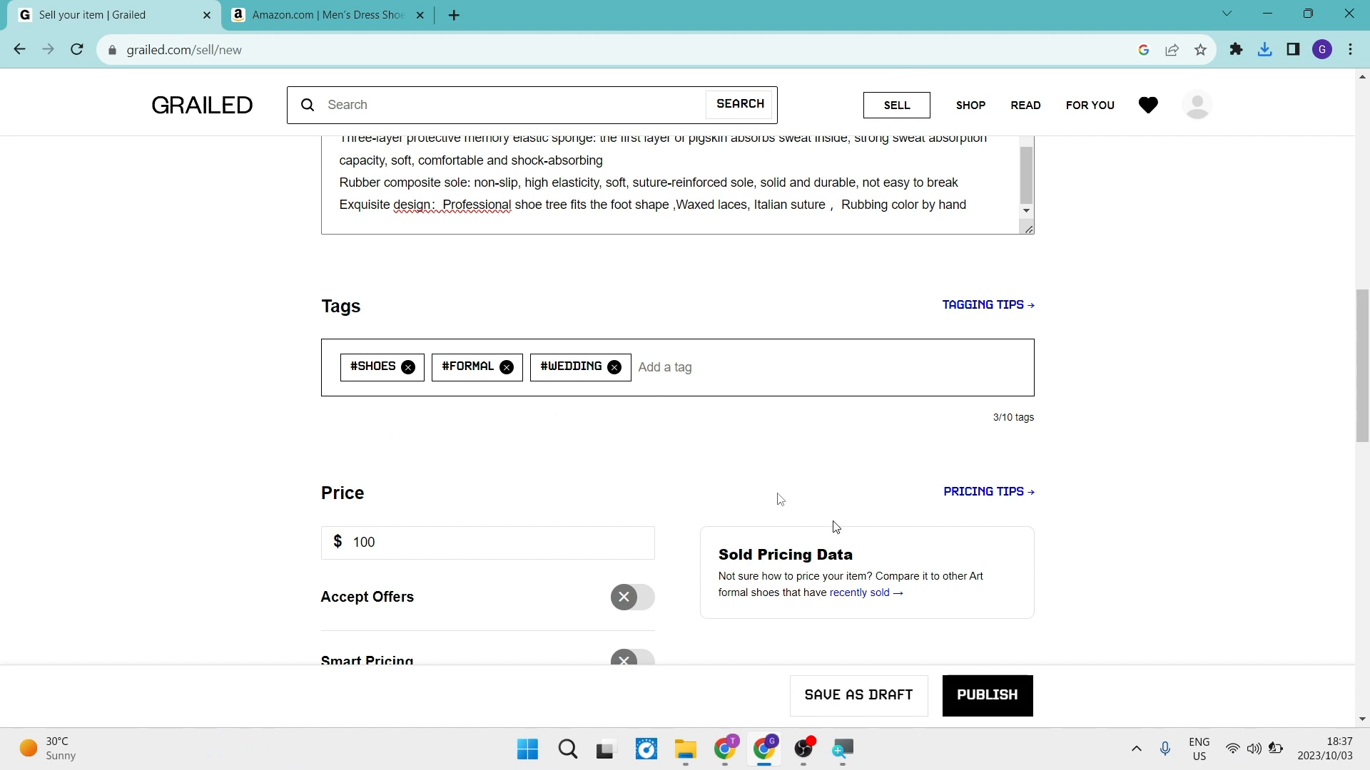
scroll(835, 526, down, 5)
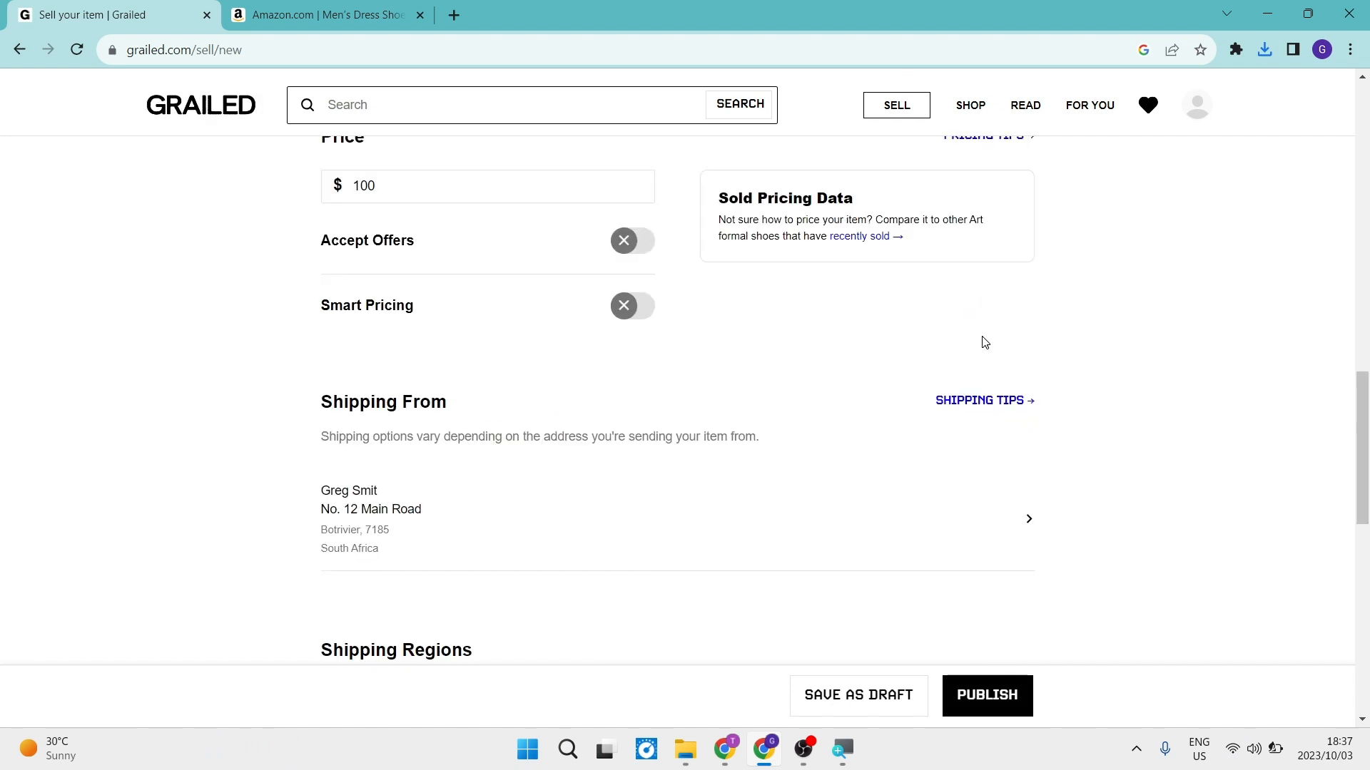
scroll(977, 357, down, 1)
scroll(965, 376, up, 2)
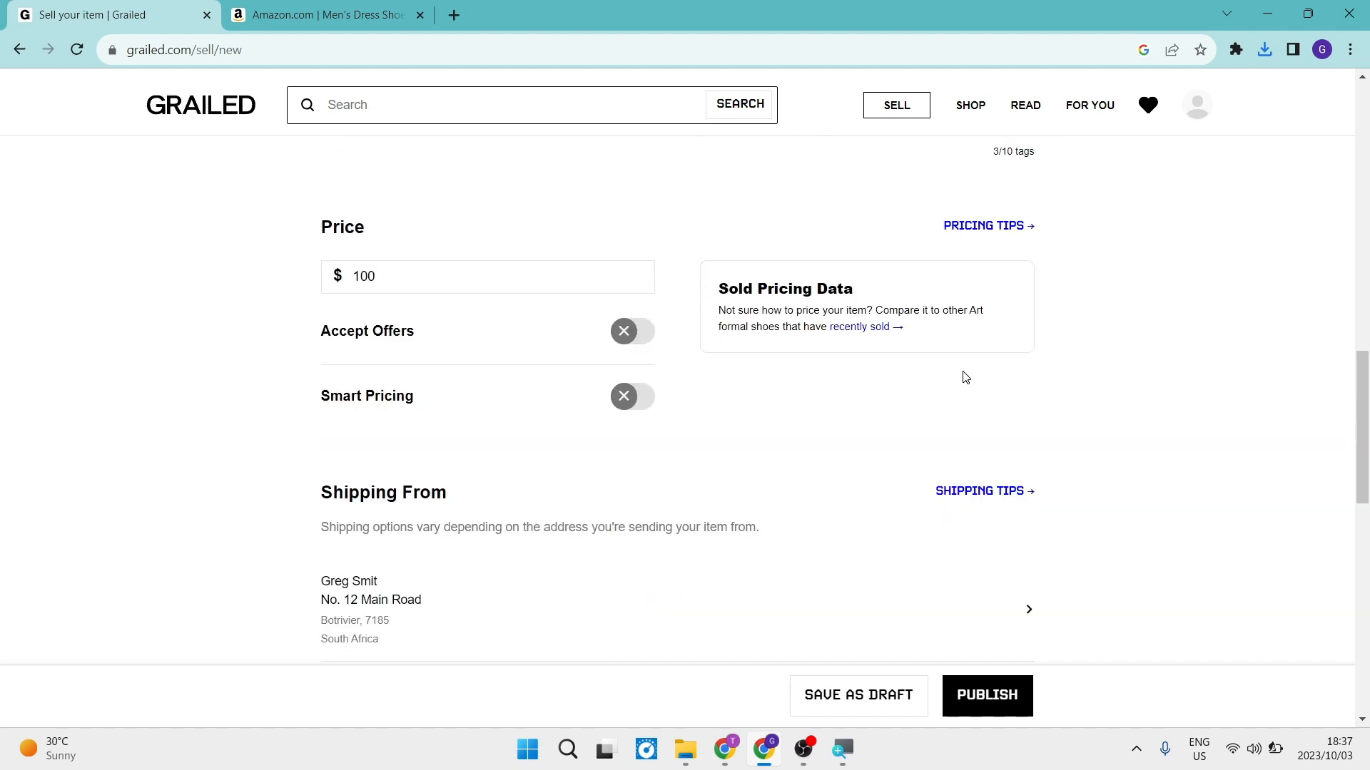
scroll(949, 356, down, 5)
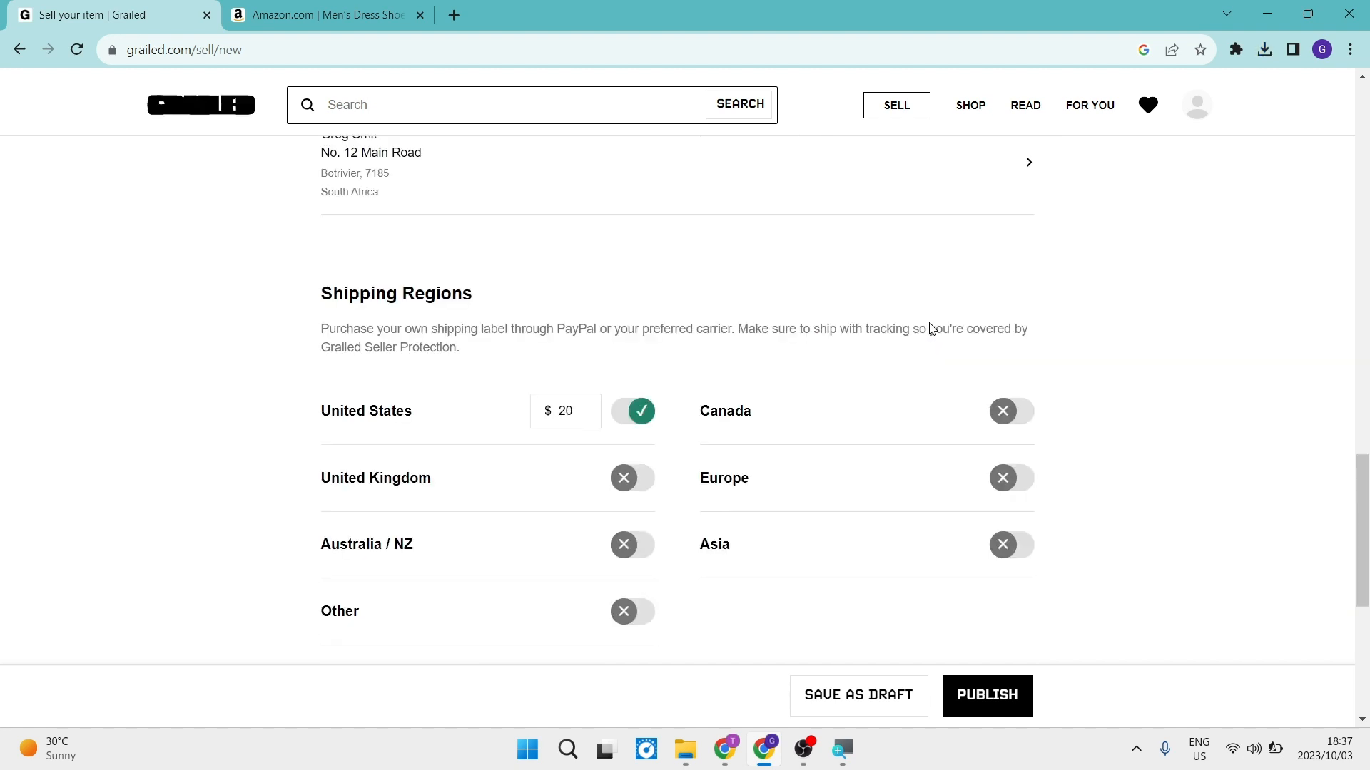
scroll(901, 318, down, 4)
scroll(884, 314, down, 1)
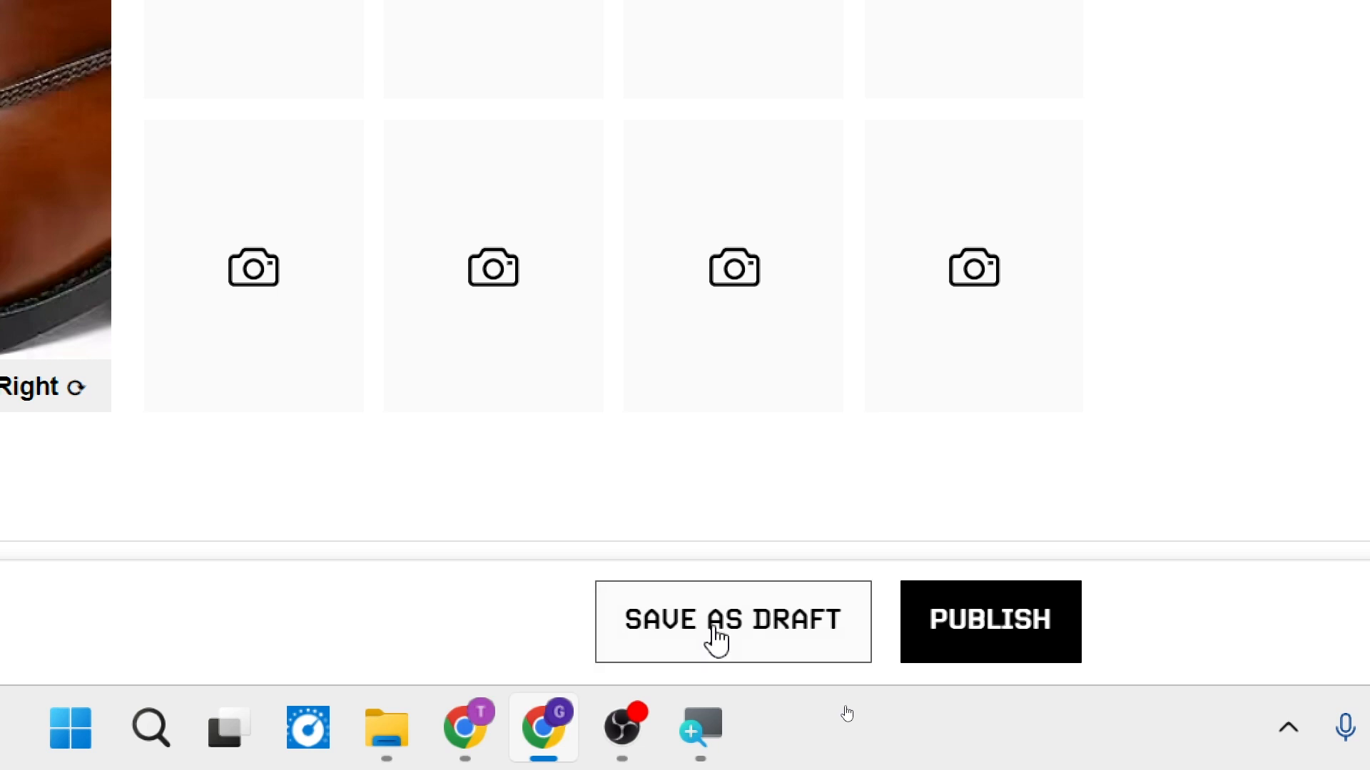
Try to publish the completed shoe listing.
click(1006, 642)
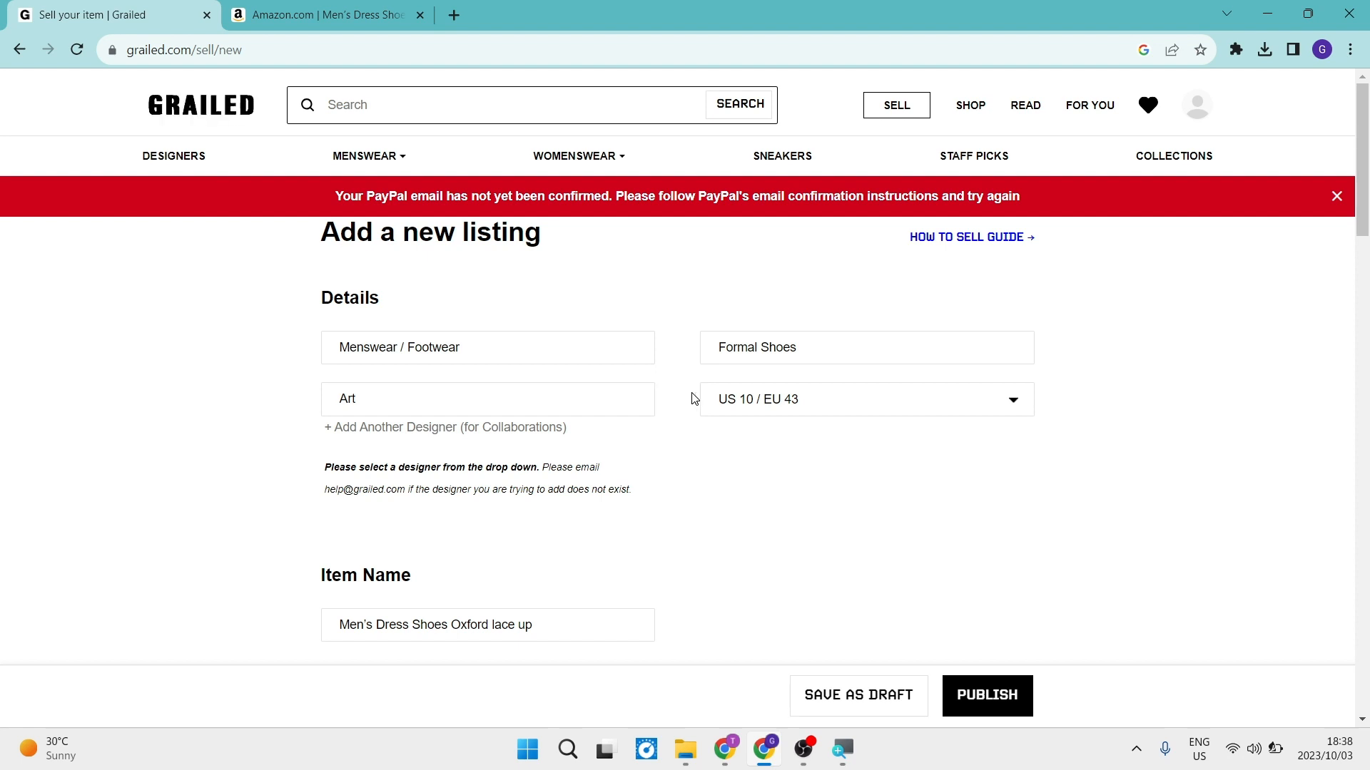
scroll(692, 398, down, 1)
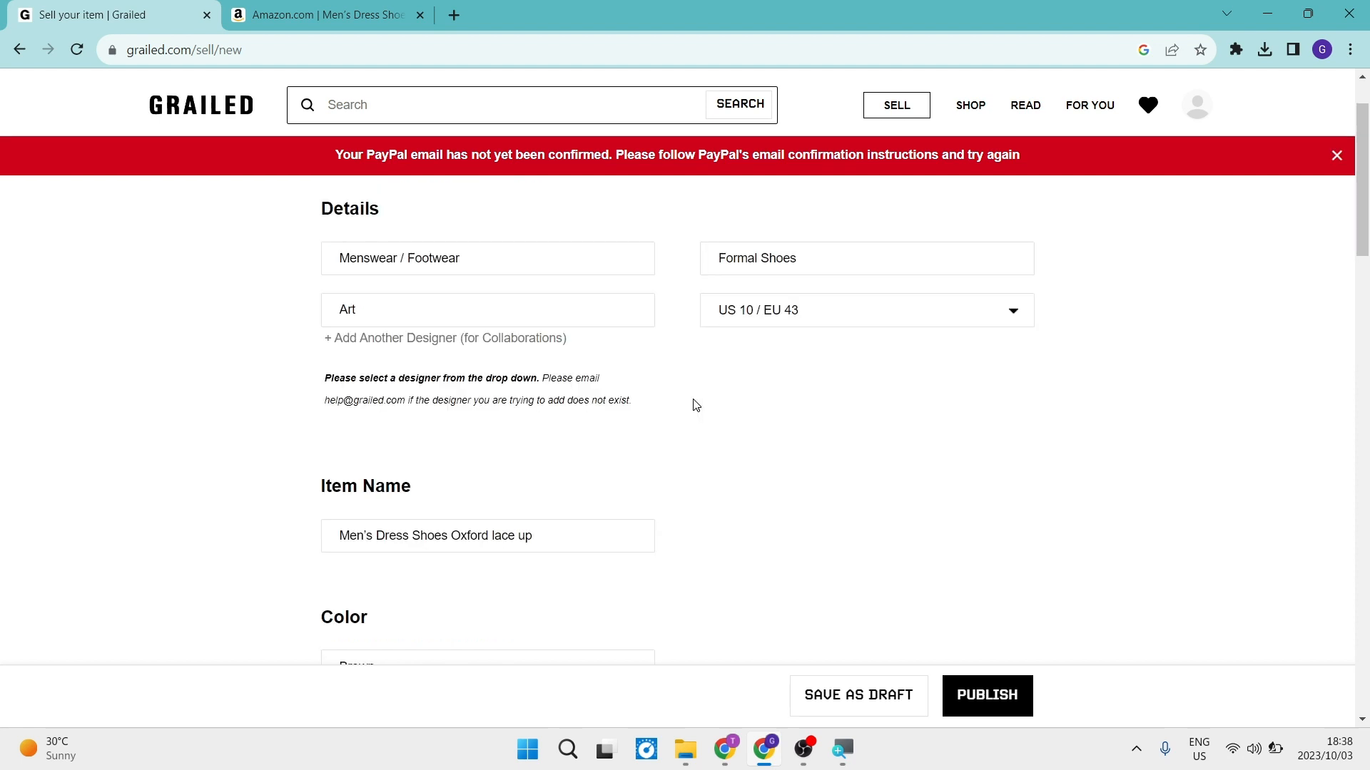
scroll(696, 405, down, 1)
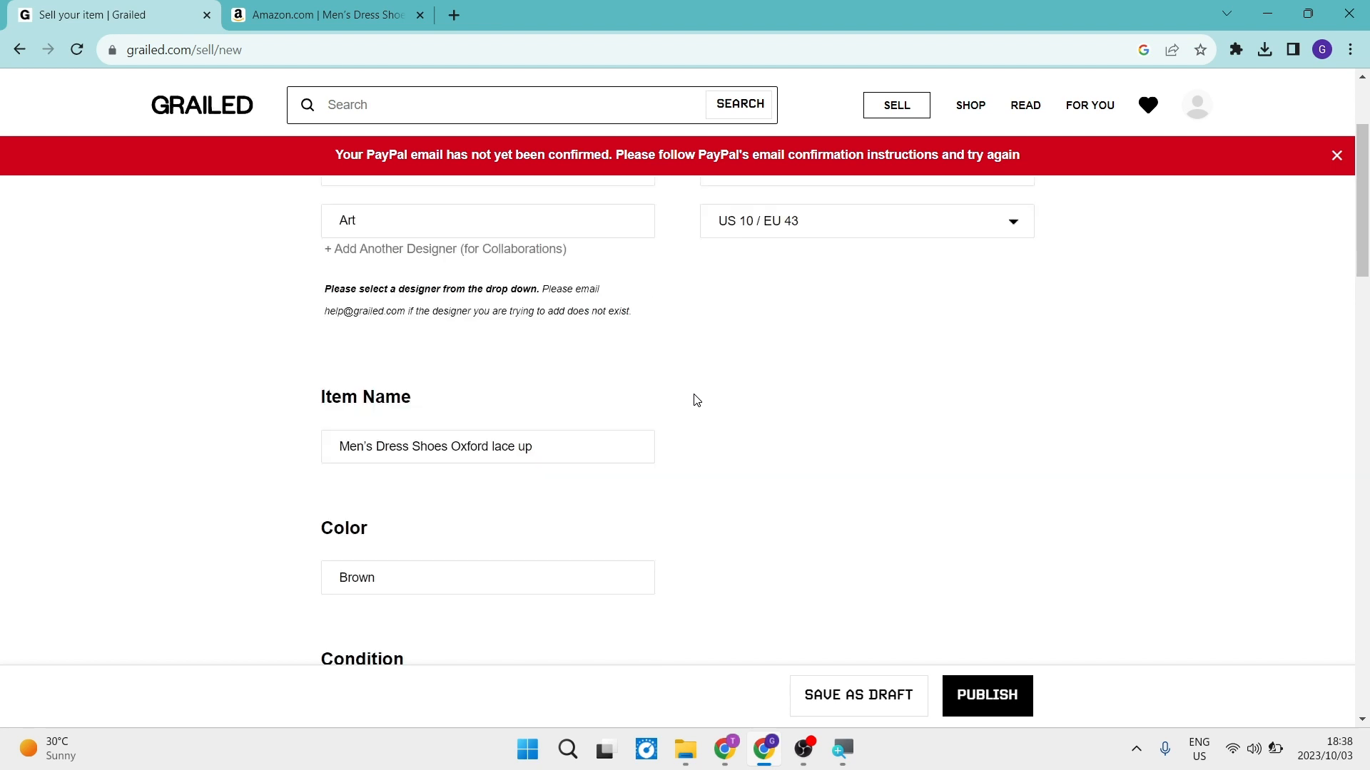
scroll(696, 400, up, 2)
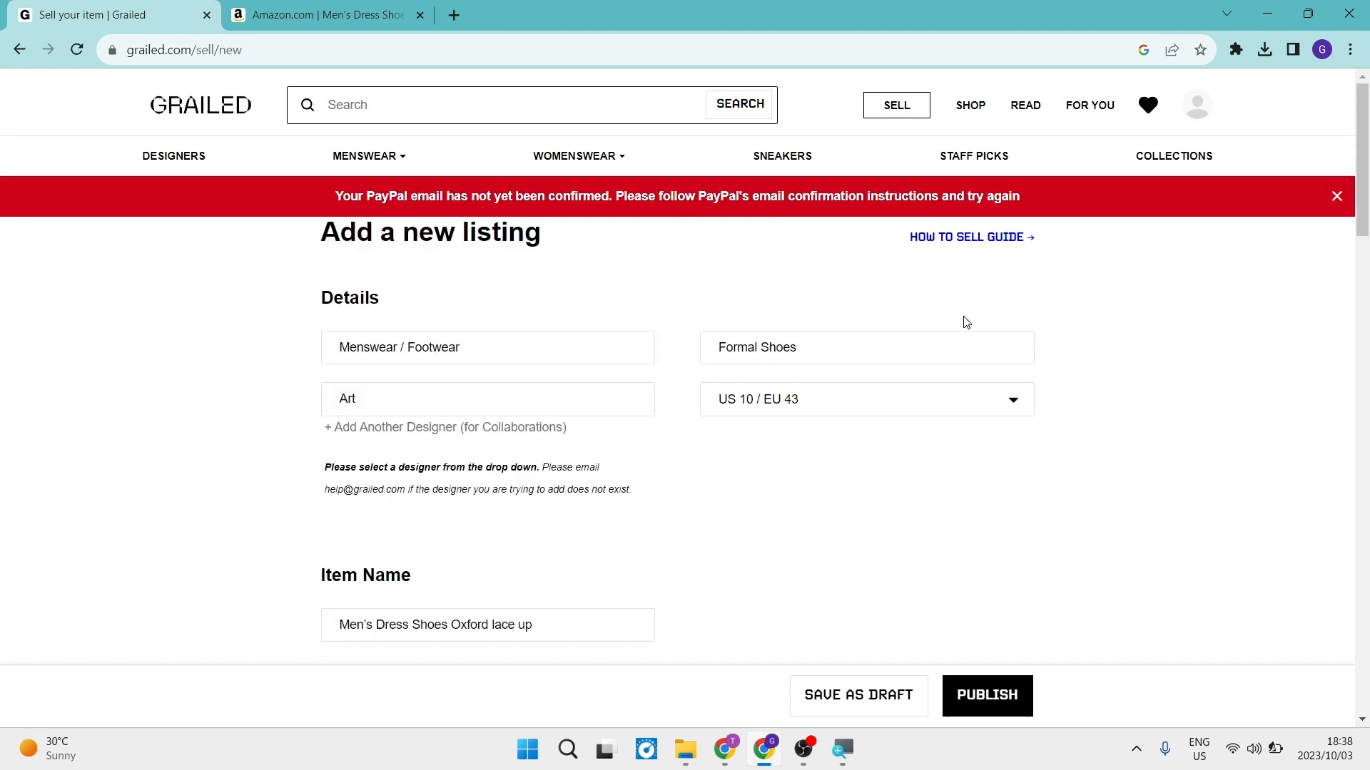